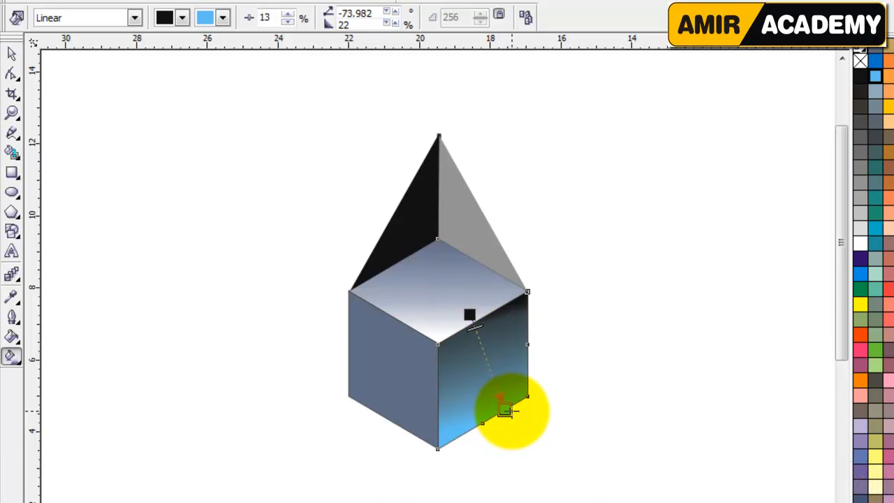
Angle the right cube face's linear gradient to about -70 degrees, running from black along the upper edge to light blue below
mouse_move(522, 404)
mouse_down()
mouse_move(527, 397)
mouse_move(512, 403)
mouse_up()
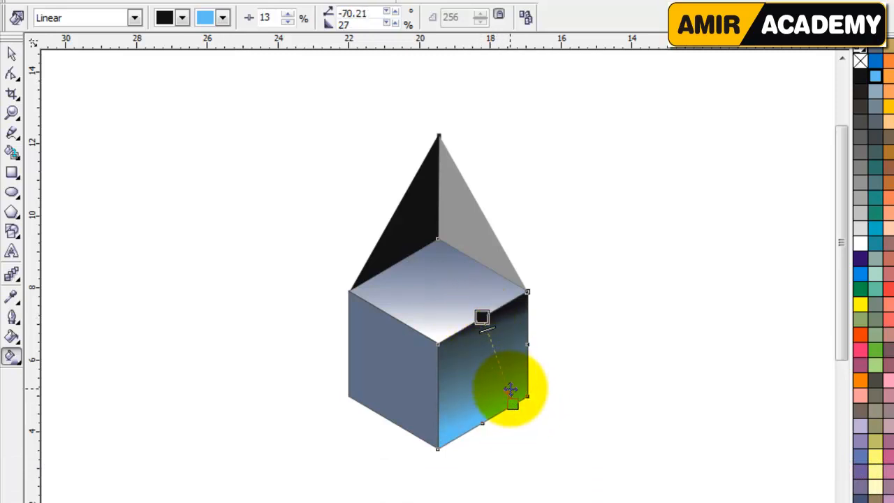
drag(859, 73, 475, 322)
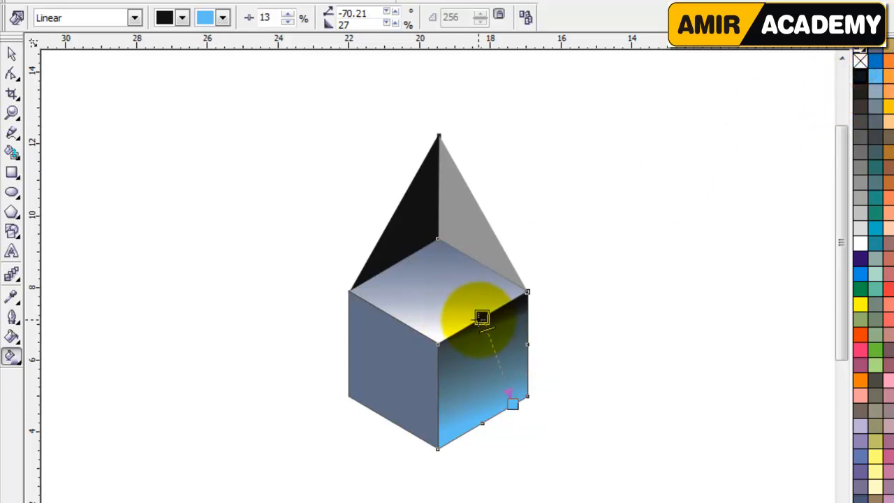
Replace the cube's plain left face with a horizontally mirrored copy of the gradient-filled right face
click(11, 54)
mouse_move(502, 351)
mouse_down()
mouse_move(296, 351)
mouse_move(405, 359)
mouse_move(441, 280)
mouse_up()
click(349, 19)
click(474, 455)
key(Delete)
Copy all properties of the cube's left face onto its top face
click(440, 303)
click(392, 371)
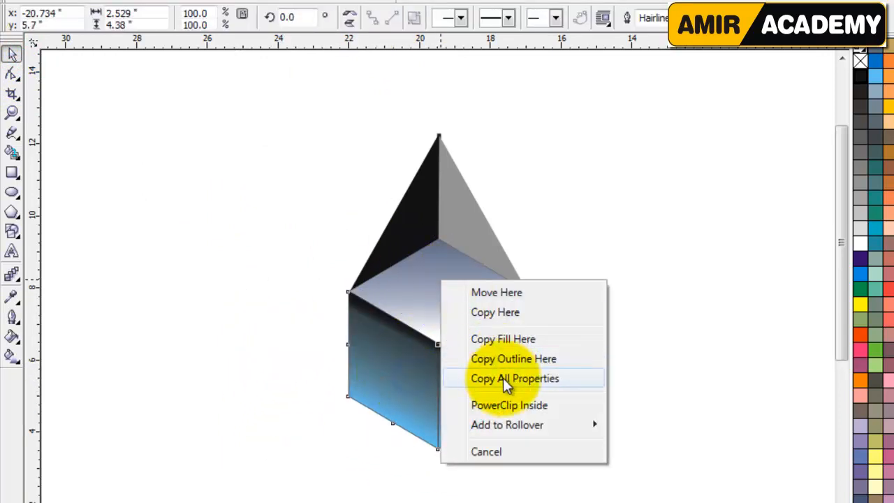
click(503, 377)
click(629, 329)
Turn the top face's linear gradient to about 88 degrees, from black at the front corner to cyan at the back corner
click(459, 294)
click(11, 357)
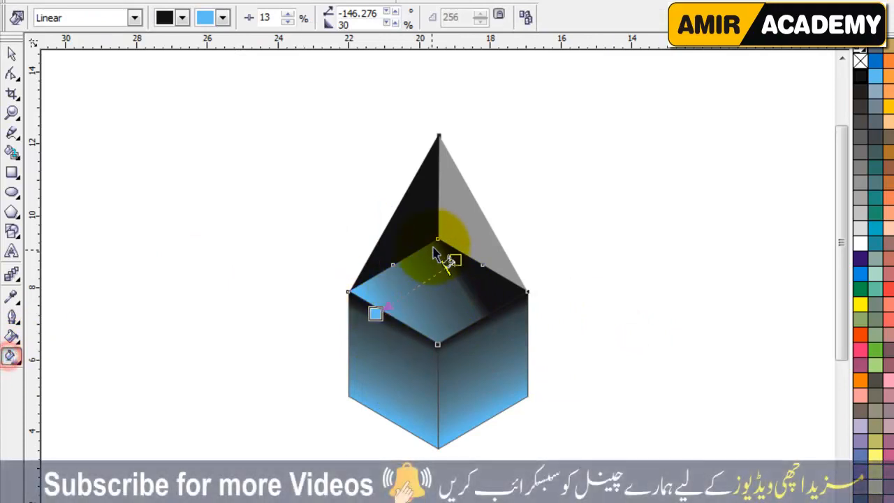
mouse_move(437, 240)
mouse_down()
mouse_move(437, 342)
mouse_move(445, 242)
mouse_up()
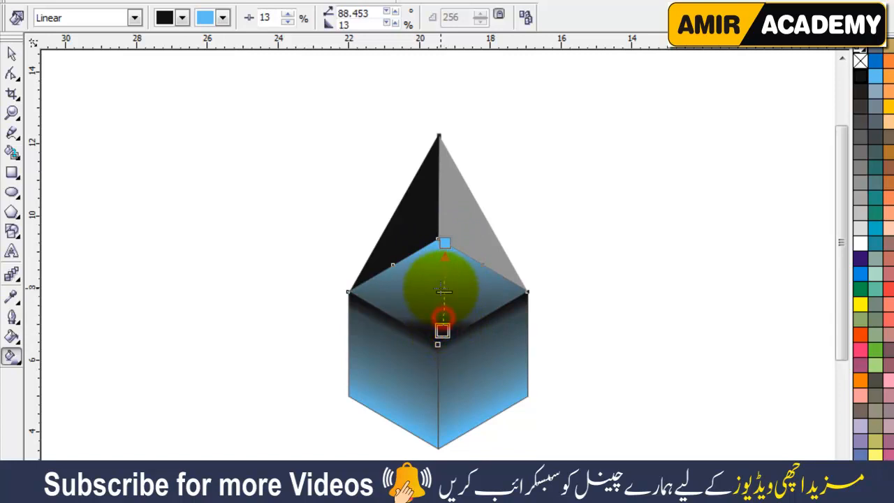
drag(443, 318, 441, 288)
drag(444, 242, 447, 255)
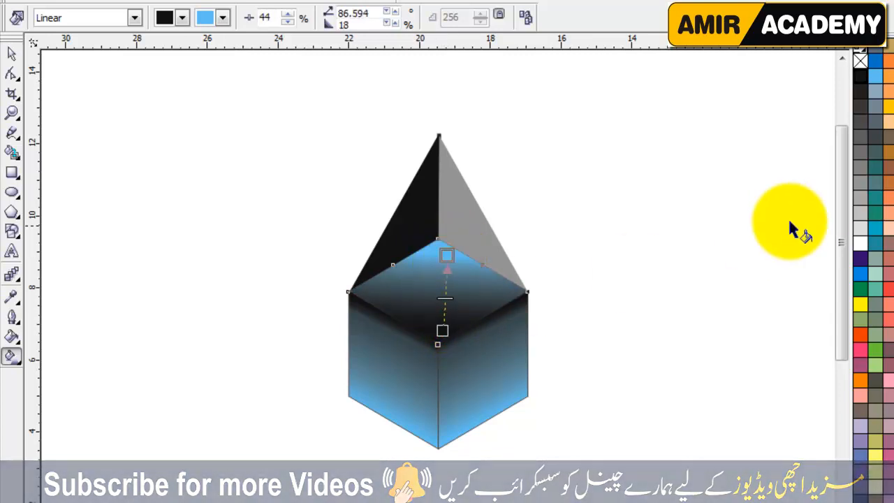
drag(874, 228, 450, 262)
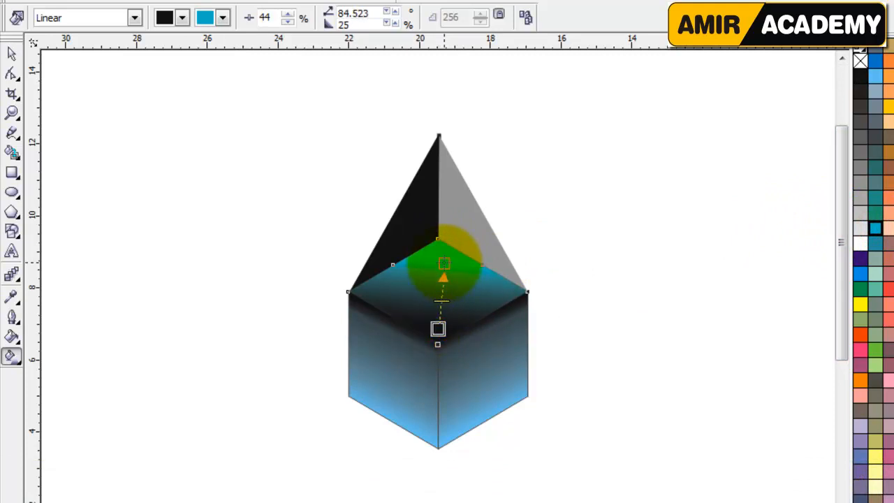
mouse_move(443, 261)
mouse_down()
mouse_move(440, 290)
mouse_move(441, 262)
mouse_up()
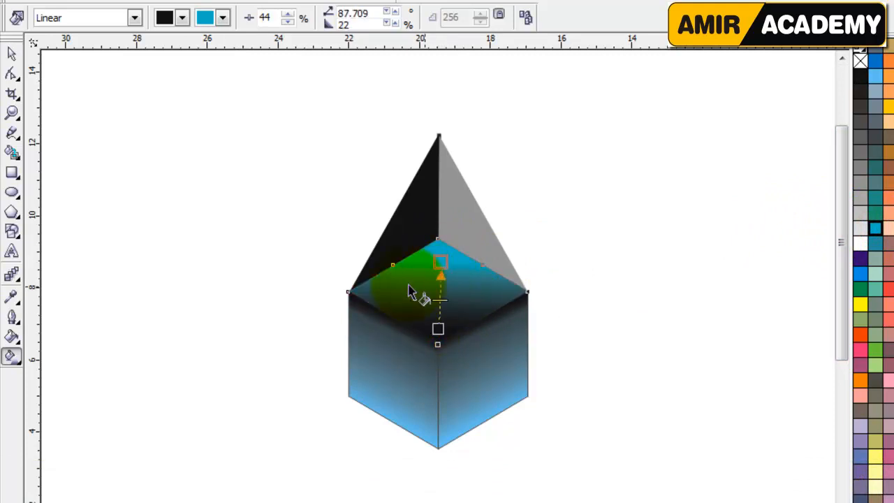
Remove the outlines from the cube's left, right and top faces
click(12, 54)
click(107, 179)
click(425, 393)
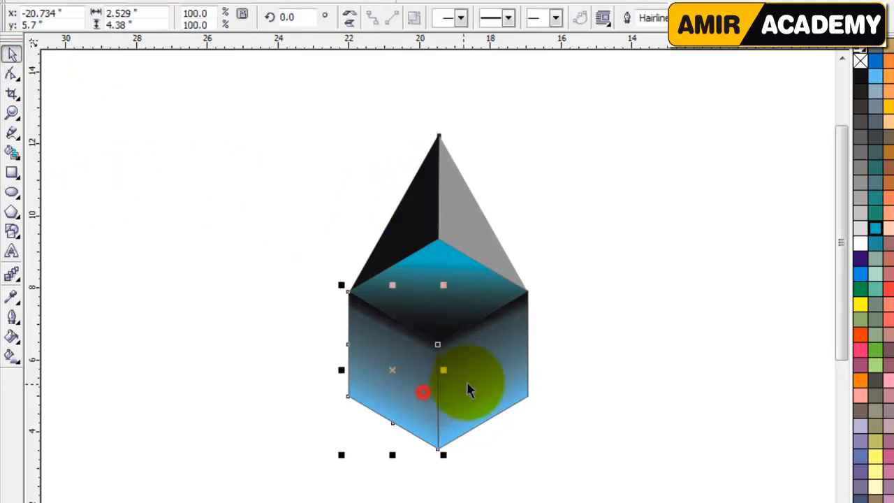
shift+click(472, 374)
right_click(860, 60)
click(678, 246)
click(458, 263)
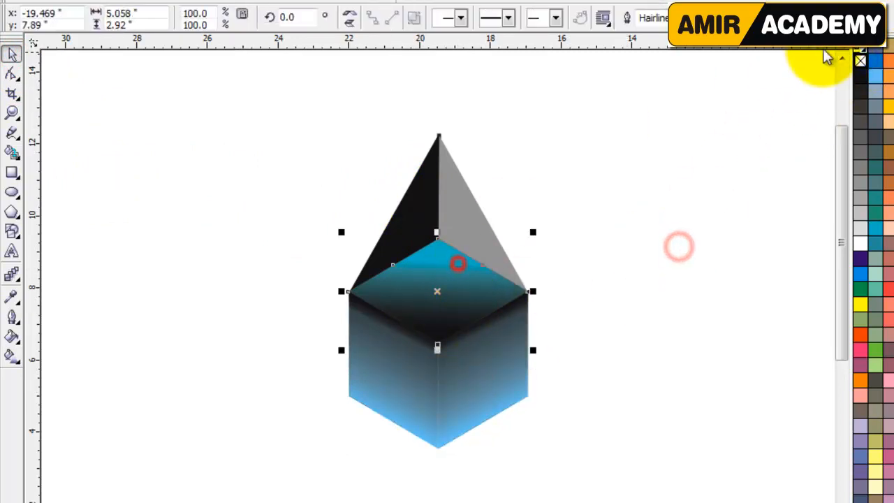
right_click(860, 61)
Remove the outlines from the black and grey triangles above the cube
click(590, 263)
click(426, 192)
shift+click(465, 210)
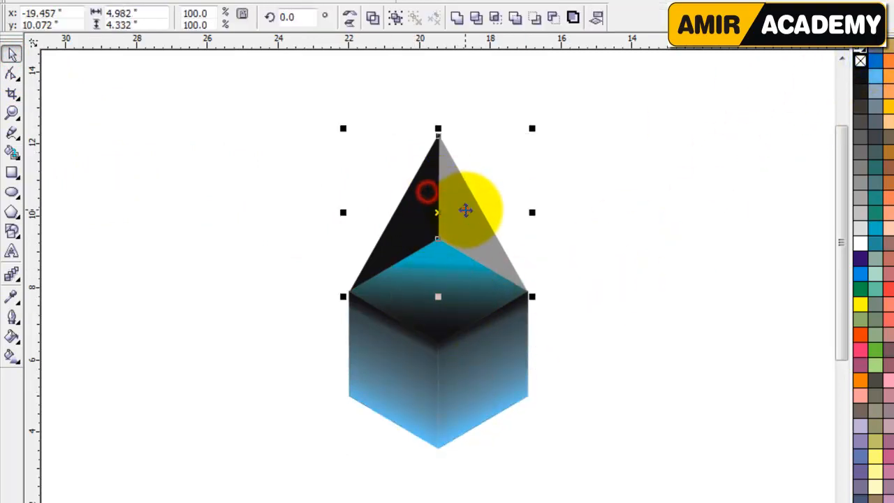
right_click(859, 61)
Rotate a copy of the black and grey triangle pair to 240 degrees about the cube's centre, placing it beside the right face
click(454, 213)
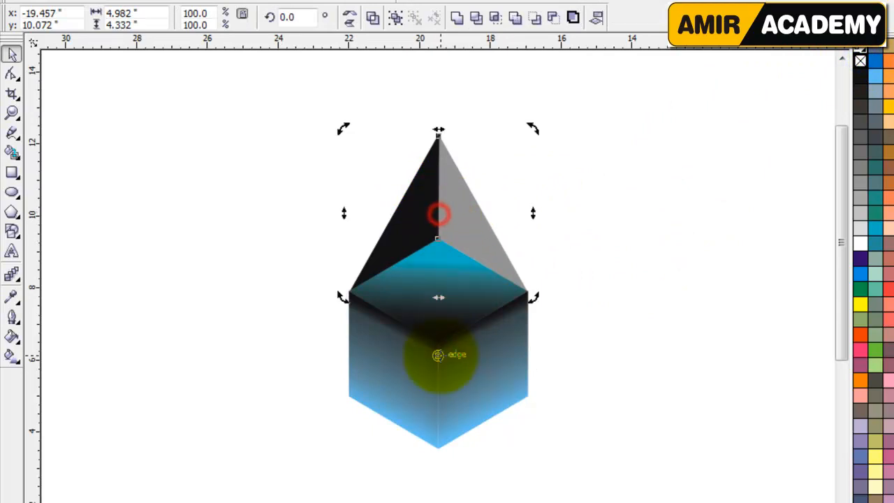
drag(532, 128, 523, 473)
right_click(523, 473)
click(478, 450)
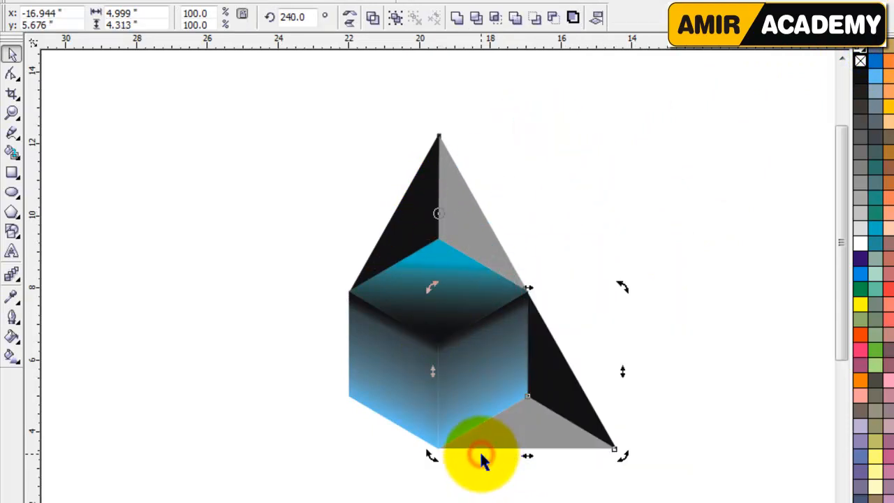
key(ctrl+d)
key(ctrl+z)
Rotate a copy of the lower-right triangle pair clockwise about the cube's centre to 120 degrees, filling the lower-left corner
click(624, 283)
click(562, 432)
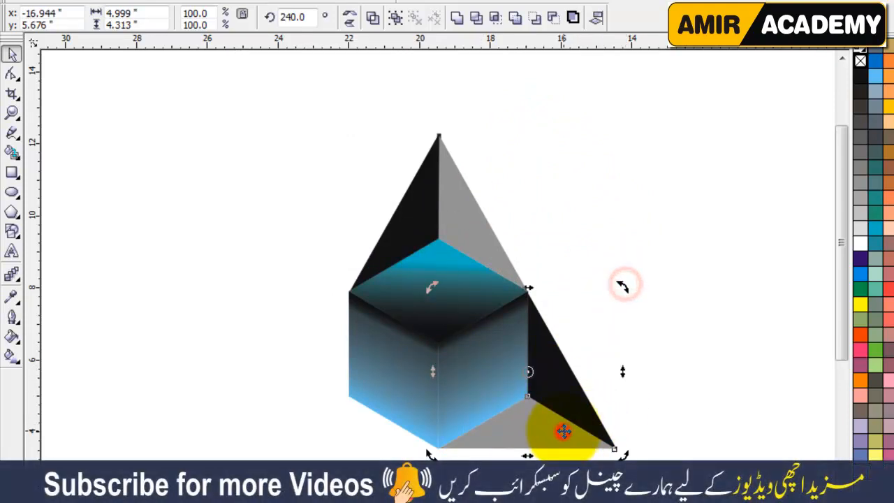
drag(471, 360, 437, 345)
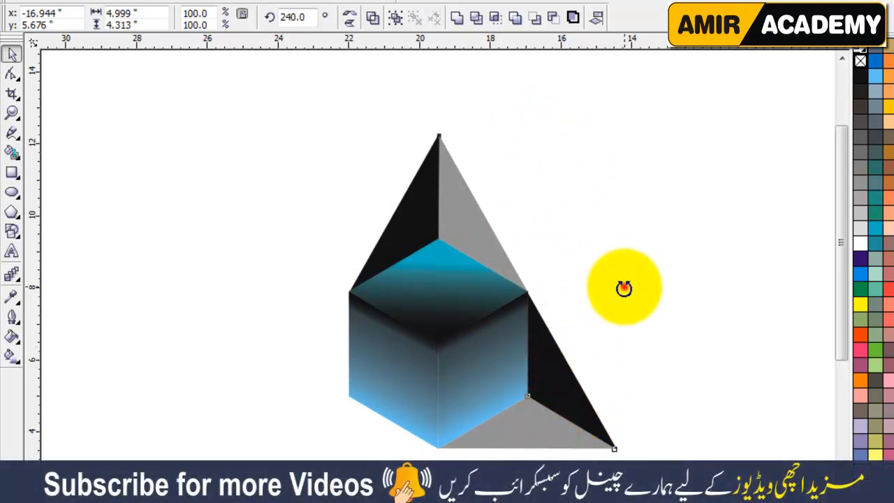
drag(623, 288, 482, 482)
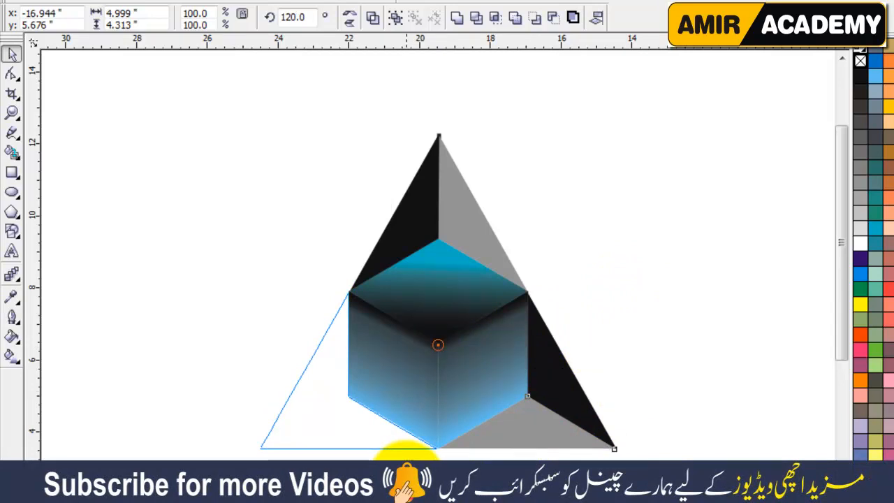
drag(406, 479, 406, 479)
right_click(406, 479)
click(630, 277)
key(F4)
click(471, 284)
click(520, 137)
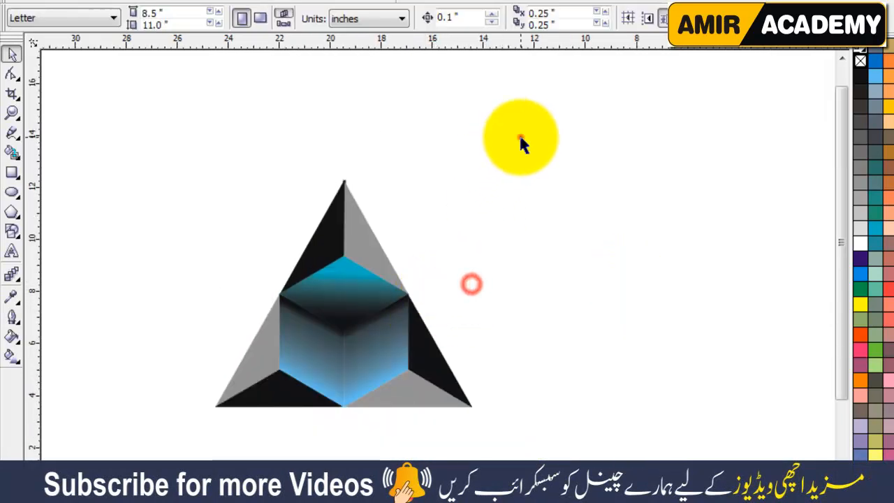
drag(171, 482, 172, 481)
click(498, 217)
drag(347, 199, 445, 187)
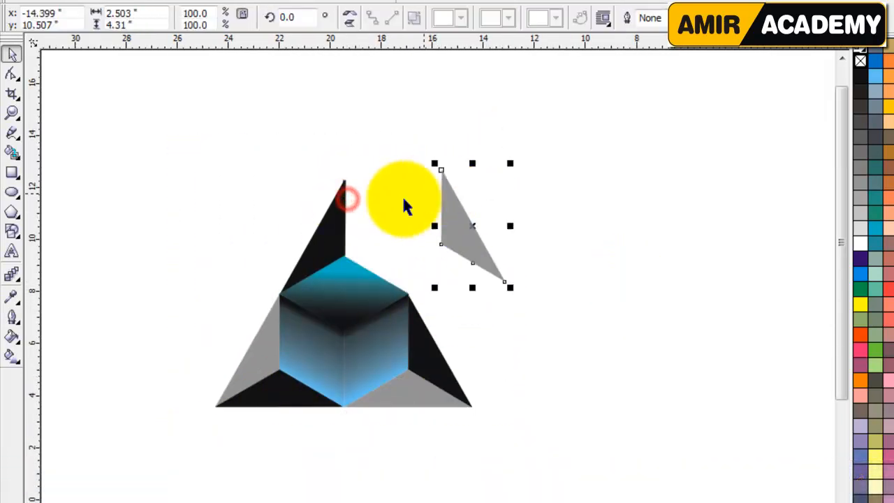
key(ctrl+z)
click(472, 196)
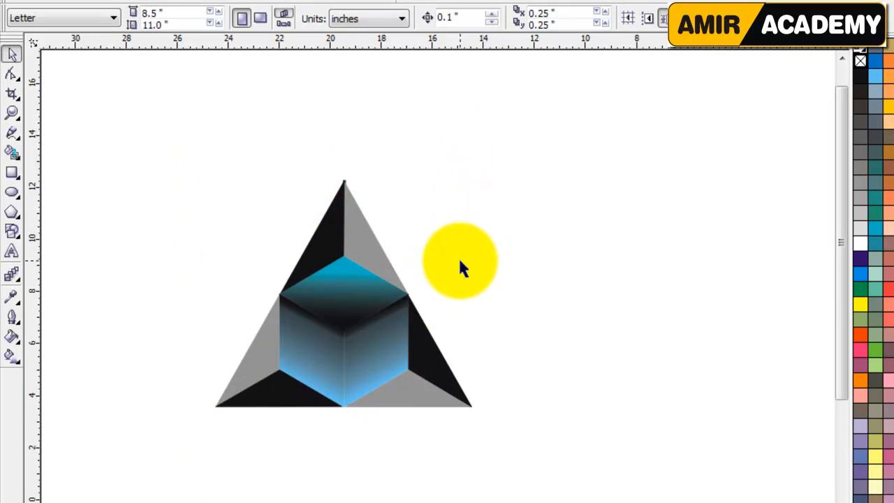
Group all shapes of the triangle artwork and shrink the group proportionally to about 59%
drag(543, 125, 197, 452)
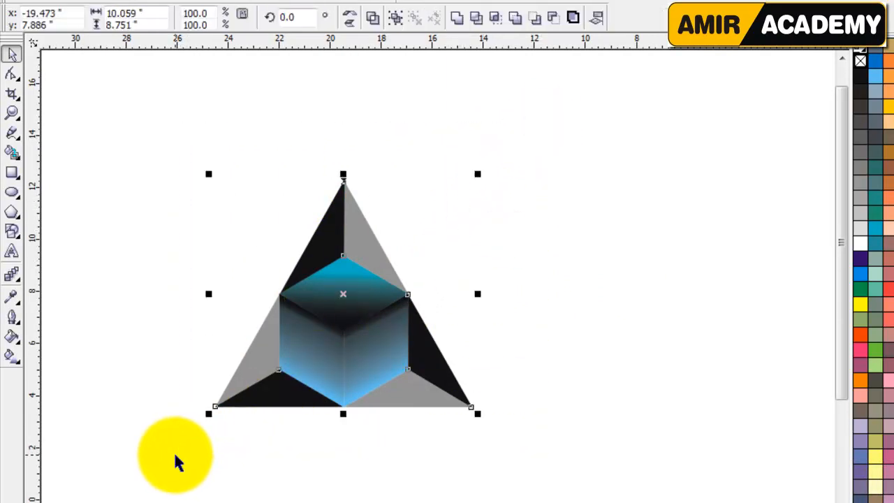
click(552, 296)
key(z)
drag(136, 144, 518, 479)
click(11, 54)
click(469, 231)
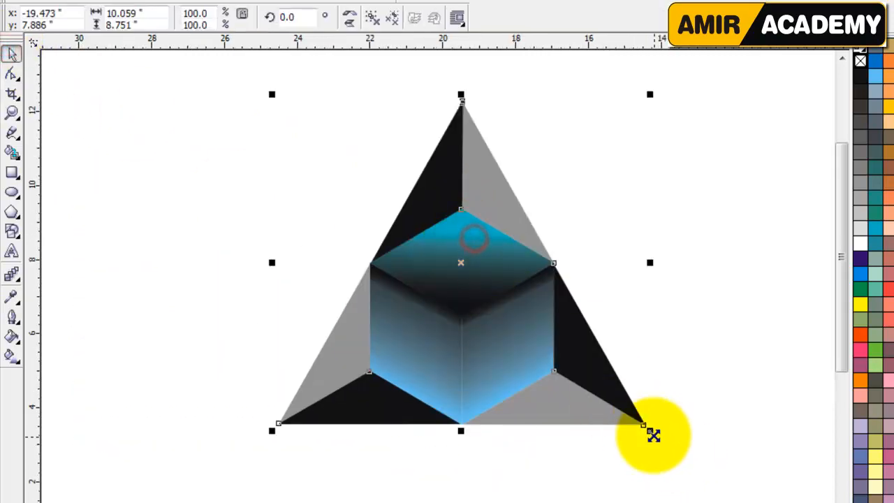
drag(644, 424, 582, 414)
drag(495, 244, 502, 266)
Move the group slightly down and to the right, centring it at about x -18.98, y 7.02 inches
click(688, 279)
key(z)
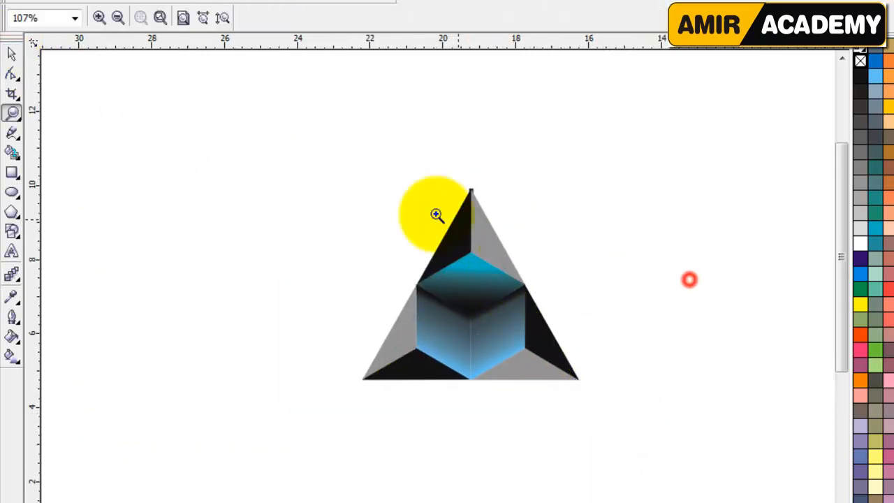
drag(286, 158, 629, 433)
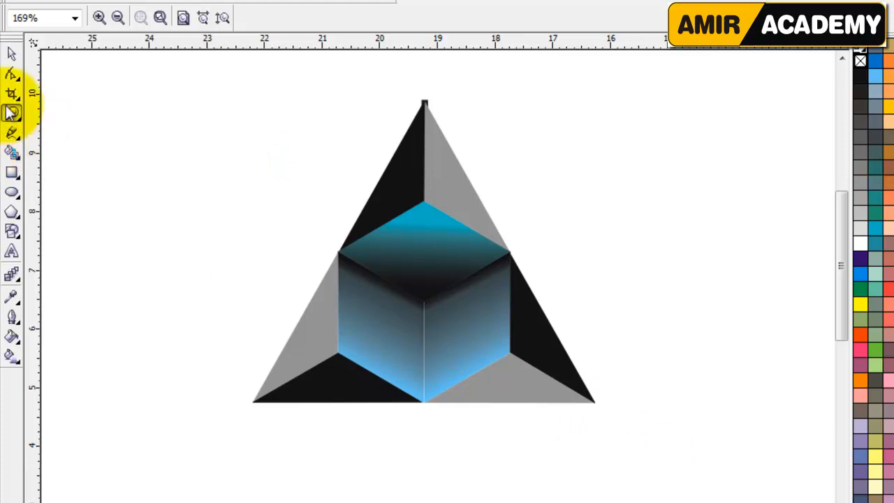
click(11, 54)
click(87, 102)
mouse_move(425, 124)
mouse_down()
mouse_move(618, 132)
mouse_move(539, 166)
mouse_move(451, 167)
mouse_up()
Show the drawing in Wireframe view and ungroup the triangle artwork
click(110, 1)
click(146, 4)
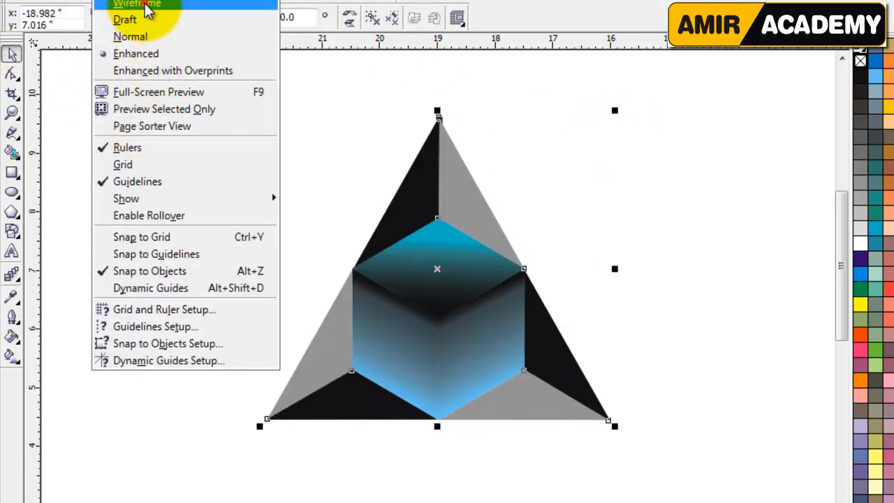
click(268, 189)
click(440, 170)
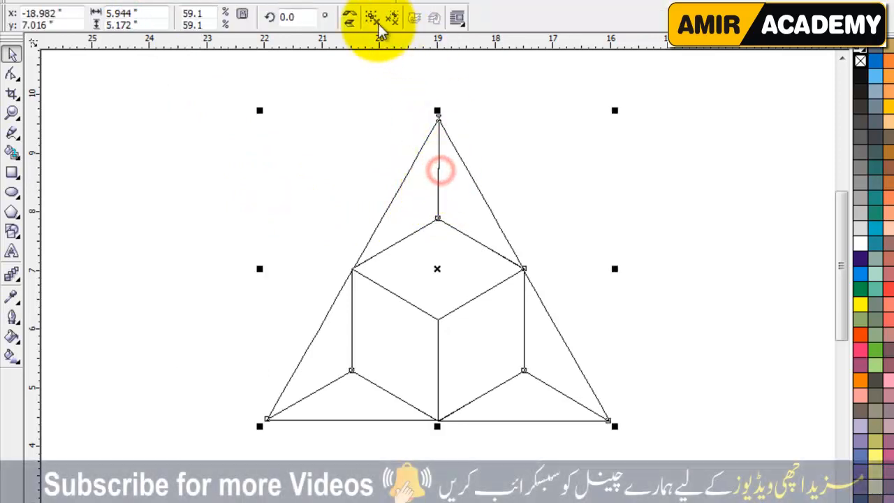
click(373, 17)
click(303, 140)
drag(440, 168, 552, 180)
drag(425, 192, 319, 193)
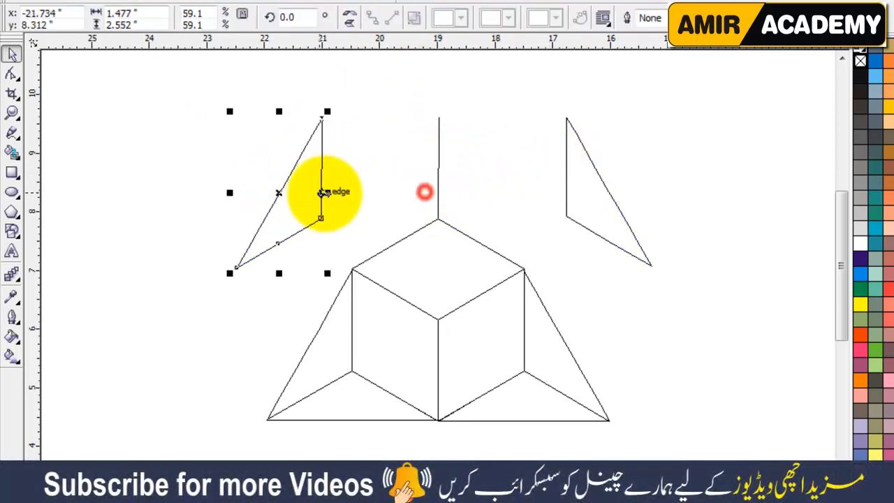
key(ctrl+z)
key(ctrl+z)
Delete the stray vertical line between the two upper triangle pieces
click(500, 124)
drag(471, 84, 389, 270)
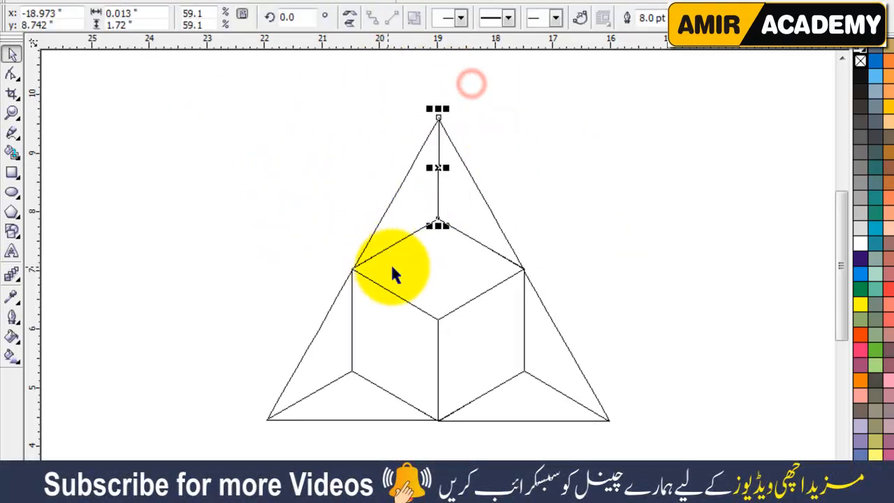
key(Delete)
drag(439, 355, 282, 351)
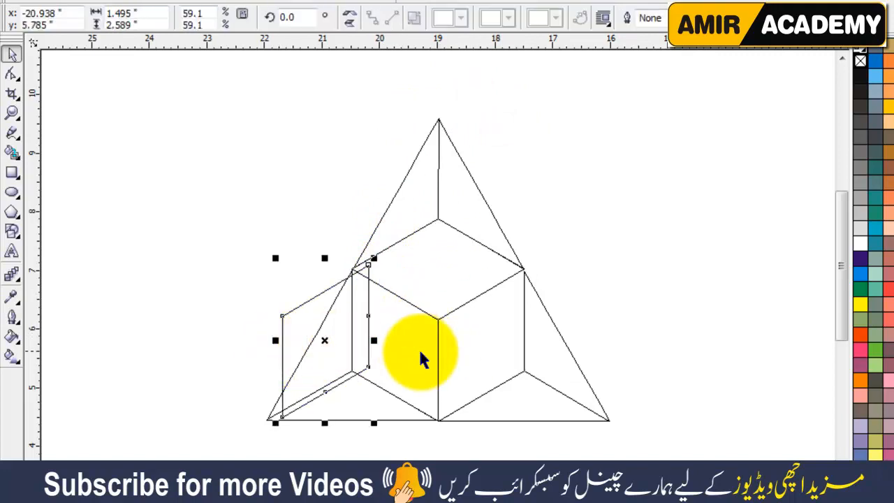
drag(420, 352, 324, 341)
drag(461, 287, 403, 273)
key(ctrl+z)
key(ctrl+z)
key(ctrl+z)
Switch the drawing back to Enhanced view
click(237, 275)
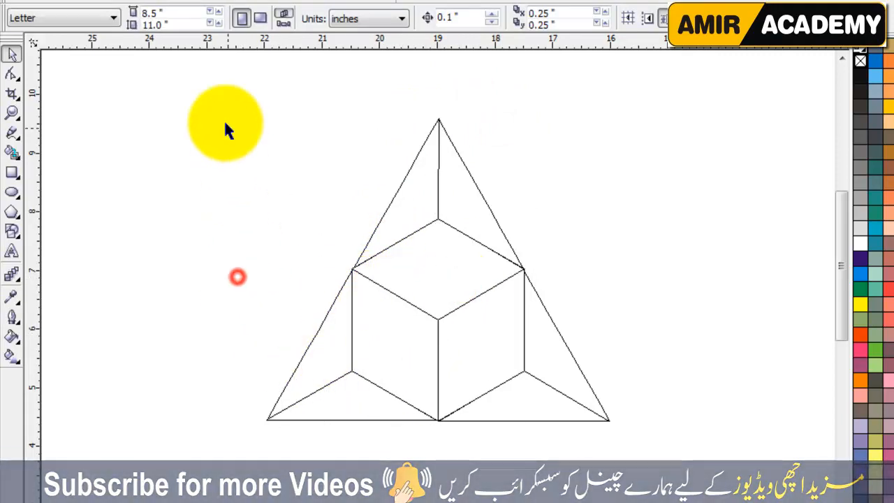
click(111, 2)
click(138, 53)
click(132, 231)
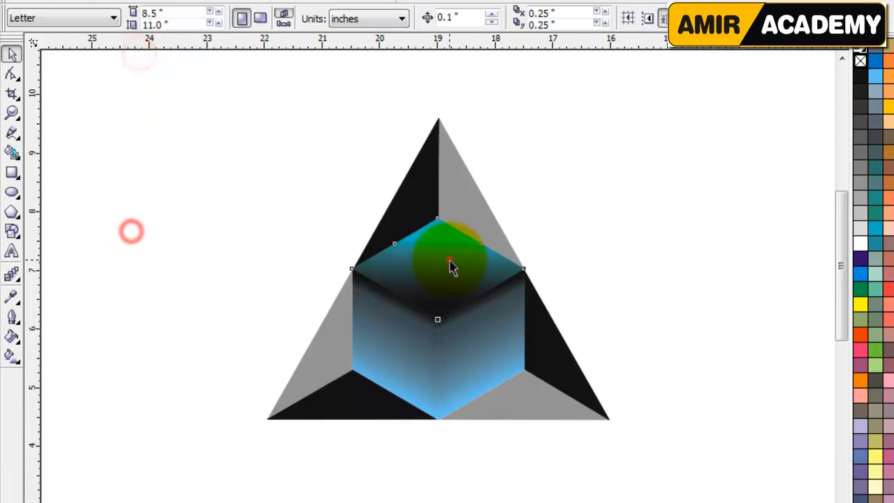
drag(449, 259, 261, 242)
key(ctrl+z)
drag(398, 350, 236, 340)
key(ctrl+z)
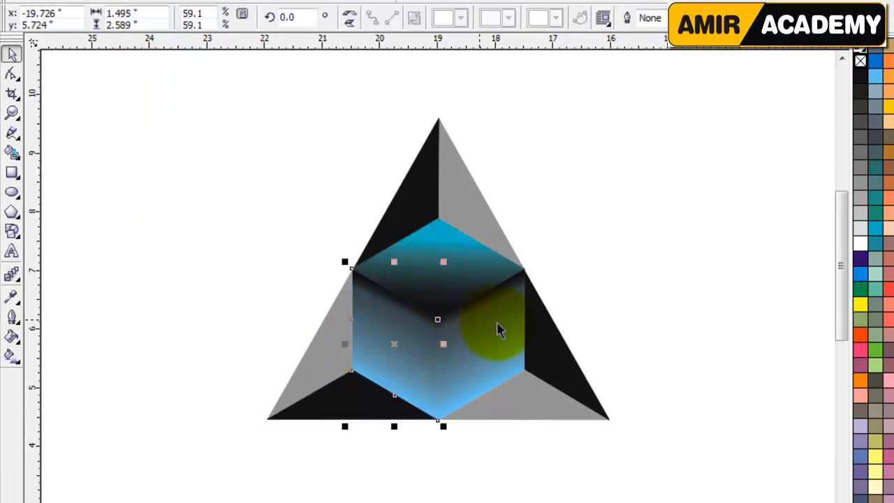
Group the three cube faces together with all the surrounding black and grey triangle pieces
shift+click(503, 324)
shift+click(457, 258)
shift+click(459, 201)
shift+click(551, 358)
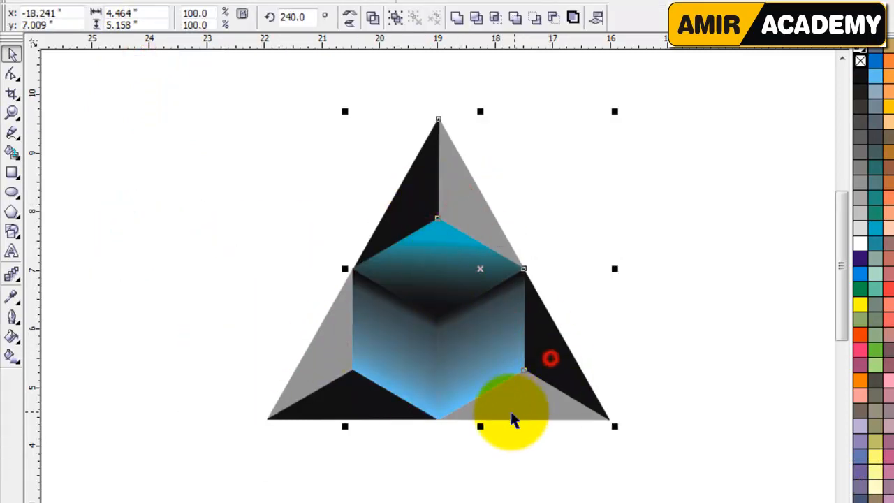
shift+click(355, 391)
shift+click(329, 347)
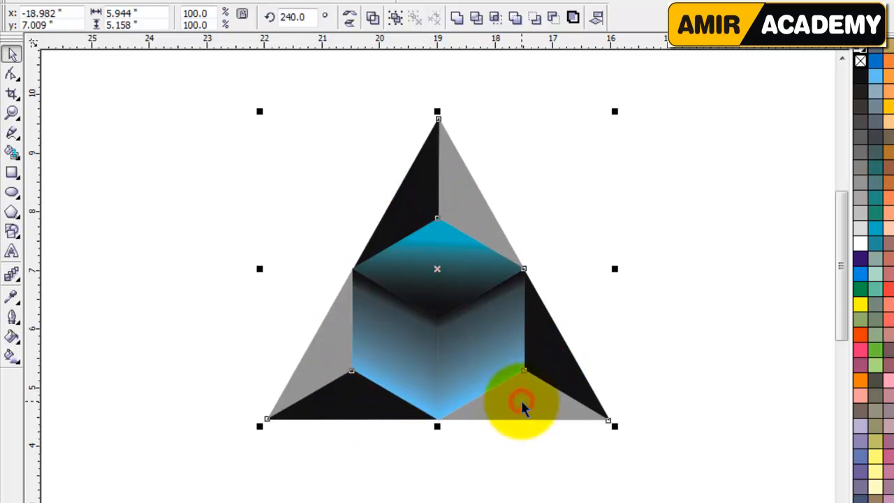
key(ctrl+g)
drag(469, 257, 217, 247)
key(ctrl+z)
click(240, 225)
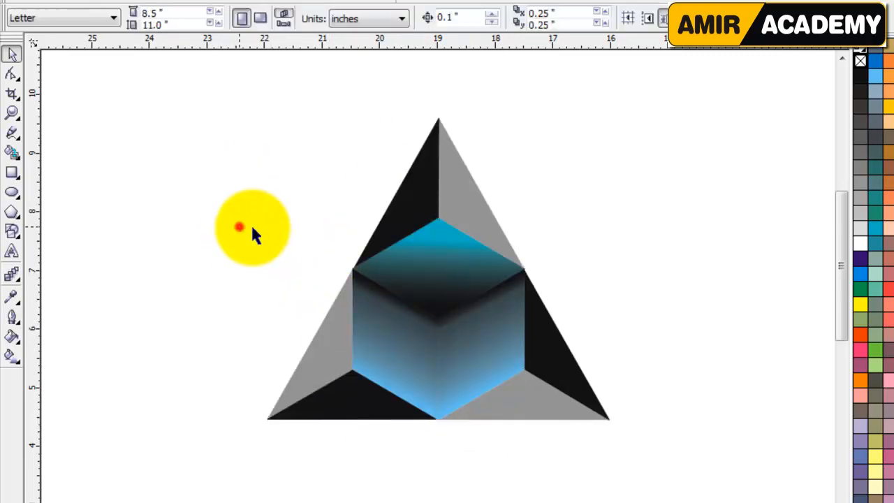
Draw lines from the triangle's apex down to the cube and along the cube's two upper edges
click(473, 247)
click(203, 261)
click(12, 133)
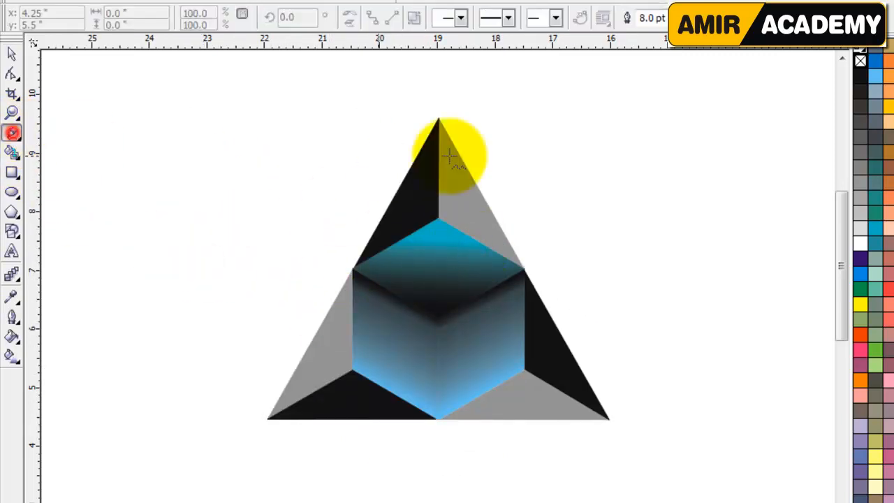
click(438, 117)
click(437, 218)
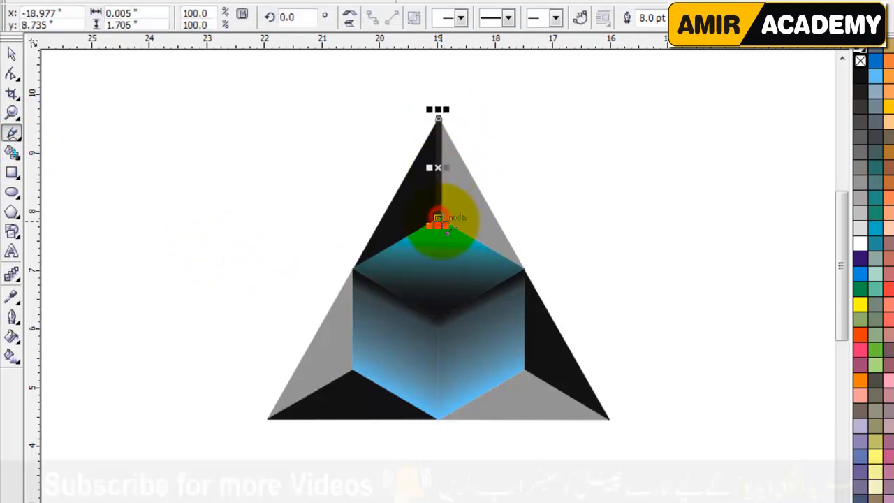
click(522, 268)
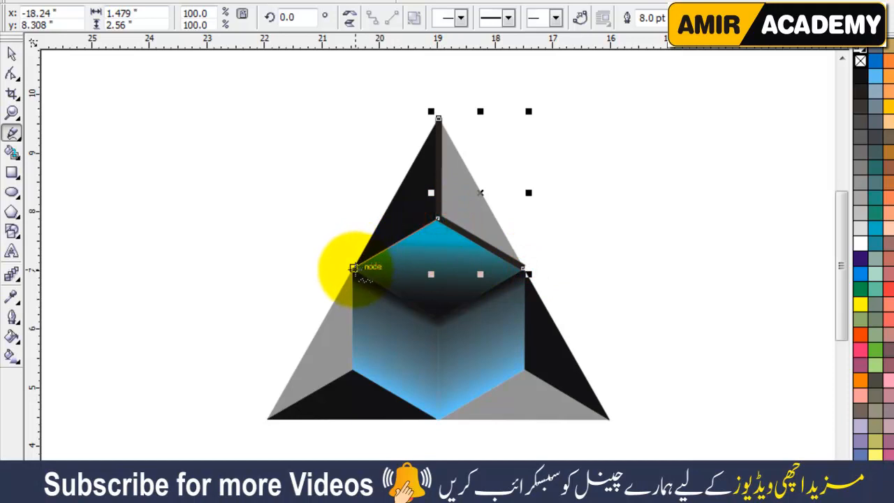
click(12, 53)
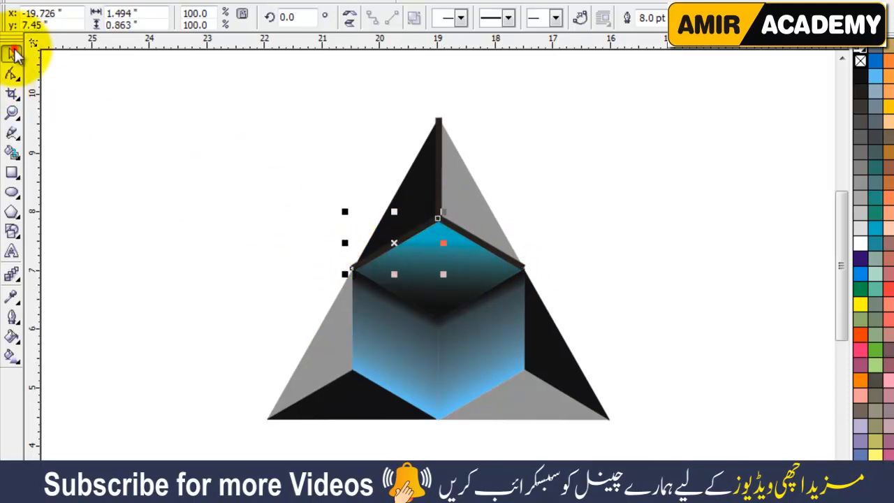
Ungroup the triangle artwork into separate pieces
click(117, 187)
drag(314, 376, 222, 388)
key(ctrl+z)
click(372, 17)
click(259, 187)
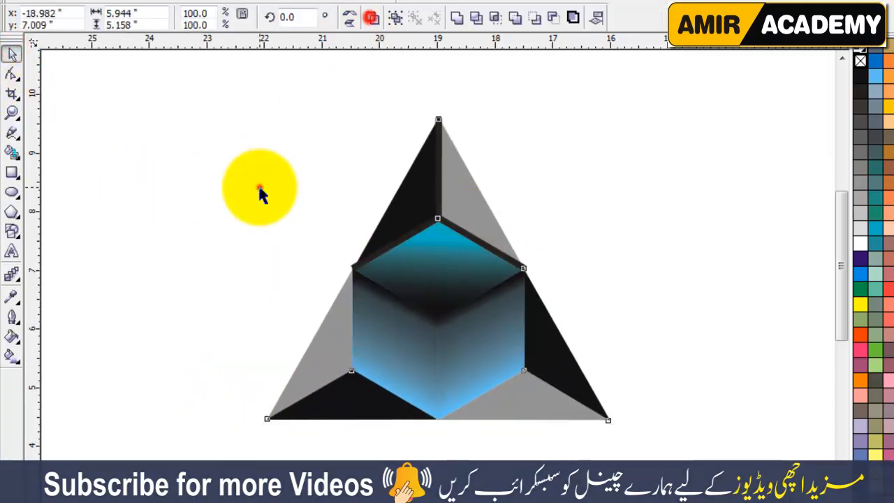
Delete the four black and grey triangle pieces around the lower part of the cube
drag(312, 355, 254, 364)
key(Delete)
click(335, 410)
key(Delete)
click(514, 412)
key(Delete)
click(545, 368)
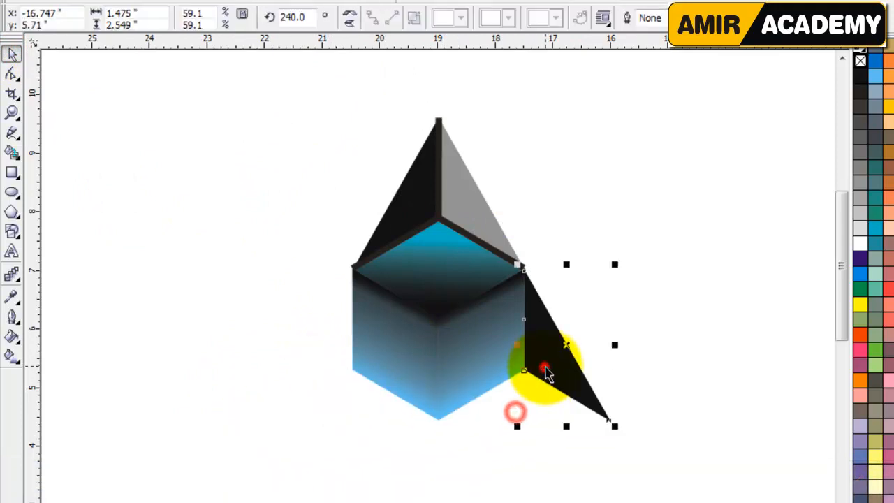
key(Delete)
Color the drawn lines between the upper triangles and along the cube's upper edges white
click(442, 230)
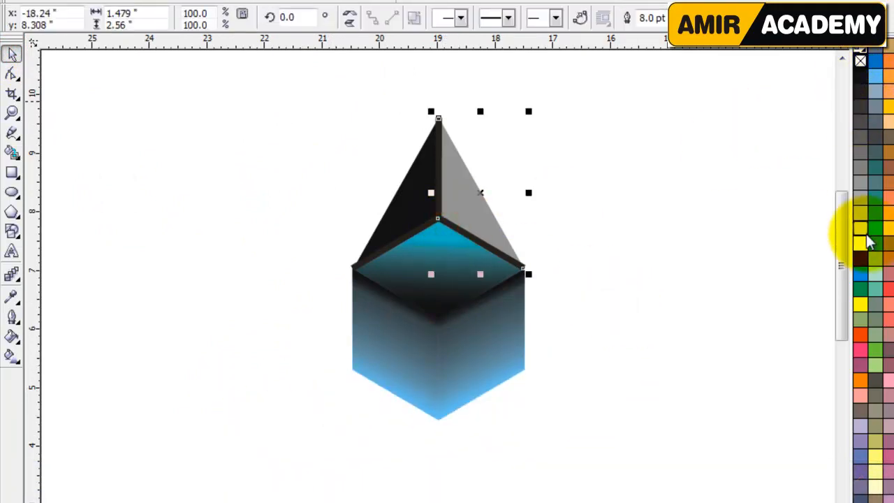
right_click(860, 241)
click(676, 247)
click(413, 234)
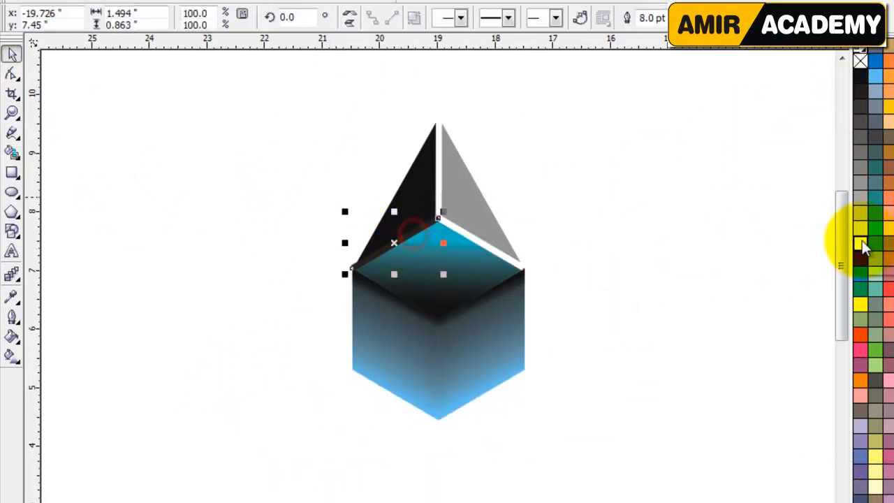
right_click(860, 241)
click(580, 233)
drag(299, 298, 296, 298)
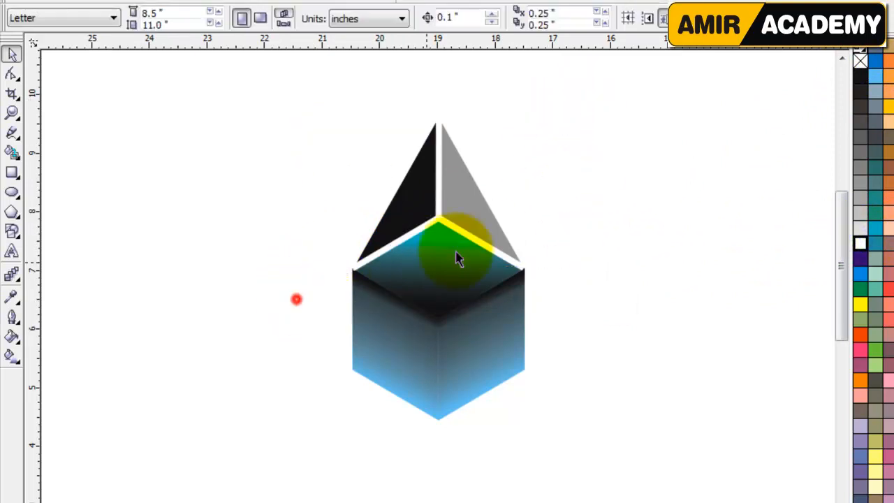
Reduce the outline width of both white lines with the Outline Pen
click(427, 222)
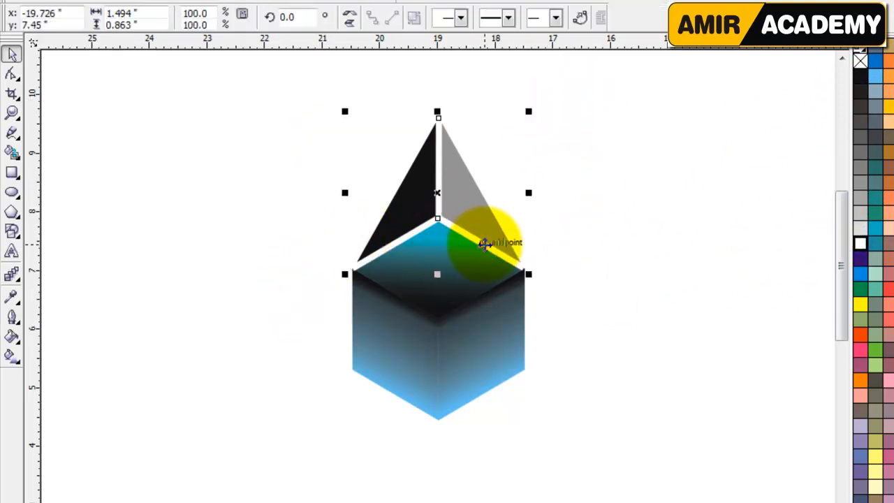
shift+click(481, 166)
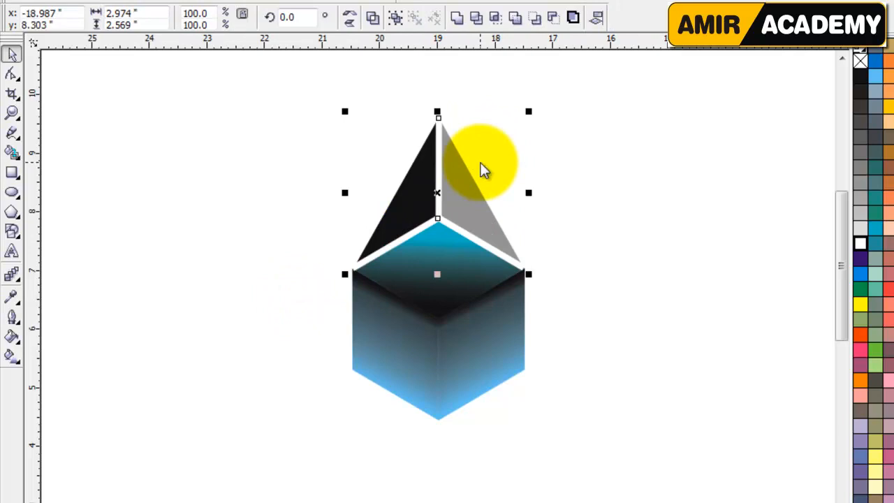
key(F12)
drag(340, 171, 282, 172)
key(BackSpace)
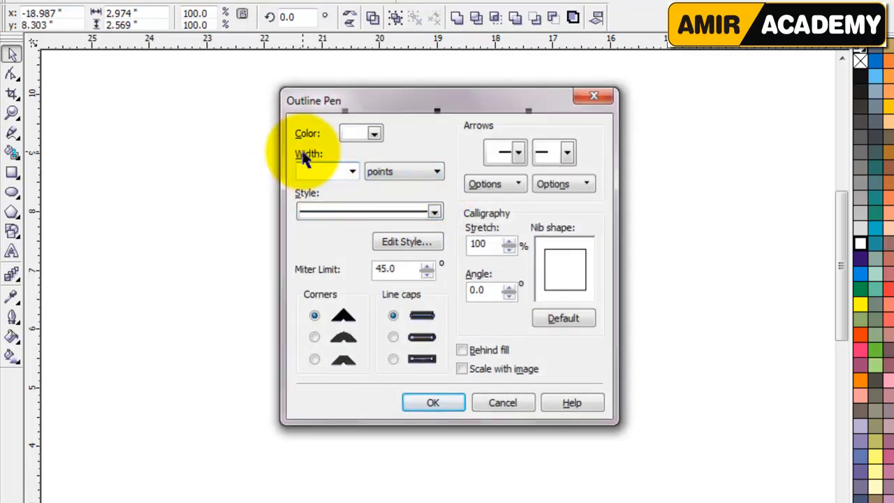
key(Return)
Group the two upper triangle pieces with their white lines and rotate two copies about the cube's centre into the other corners
click(577, 169)
drag(583, 92, 315, 287)
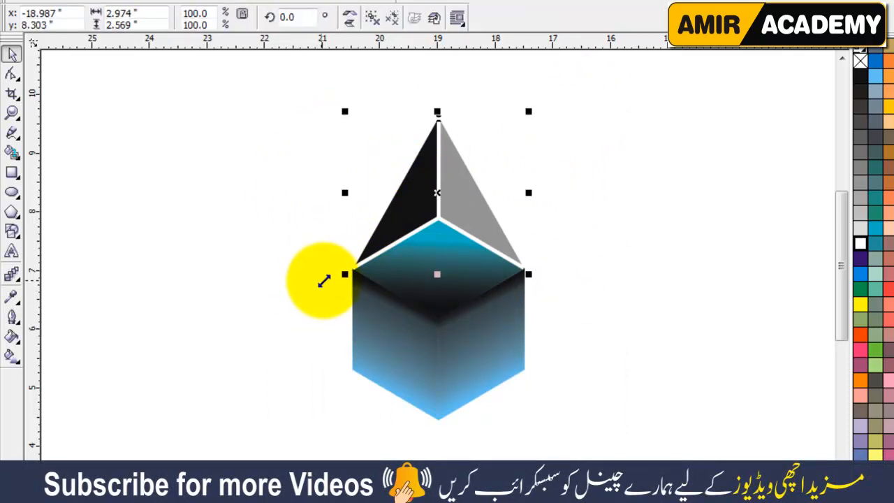
click(435, 194)
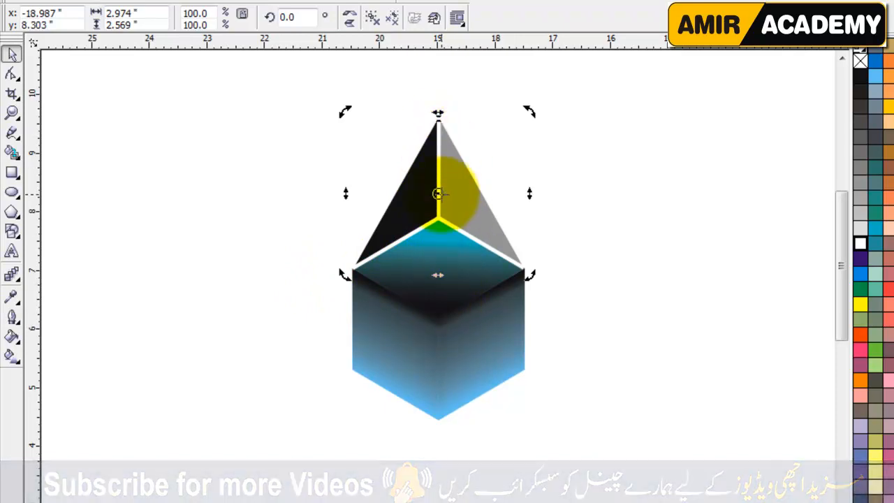
drag(437, 193, 434, 279)
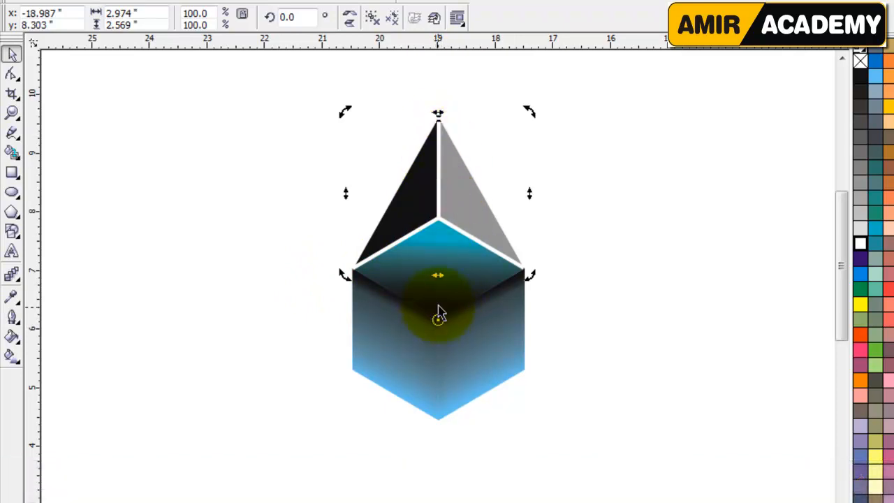
drag(527, 110, 523, 439)
key(ctrl+r)
click(622, 233)
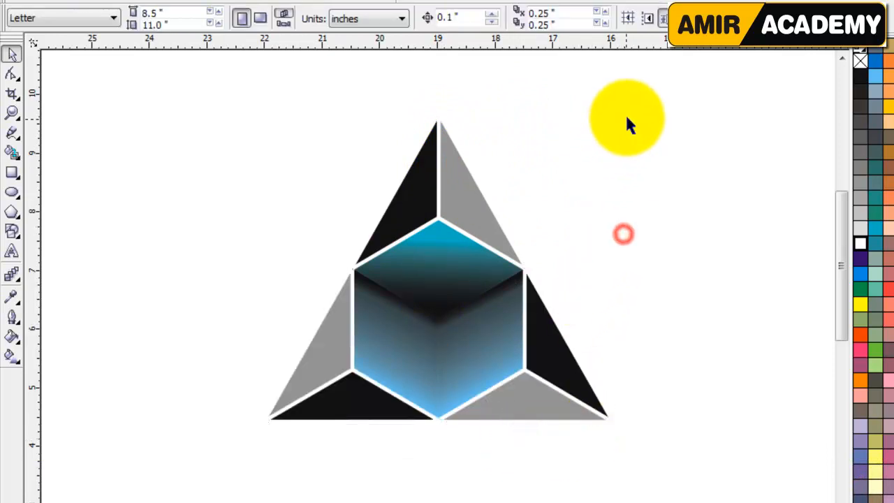
Group the cube, all triangle pieces and the white lines into one logo
drag(676, 92, 237, 492)
key(ctrl+g)
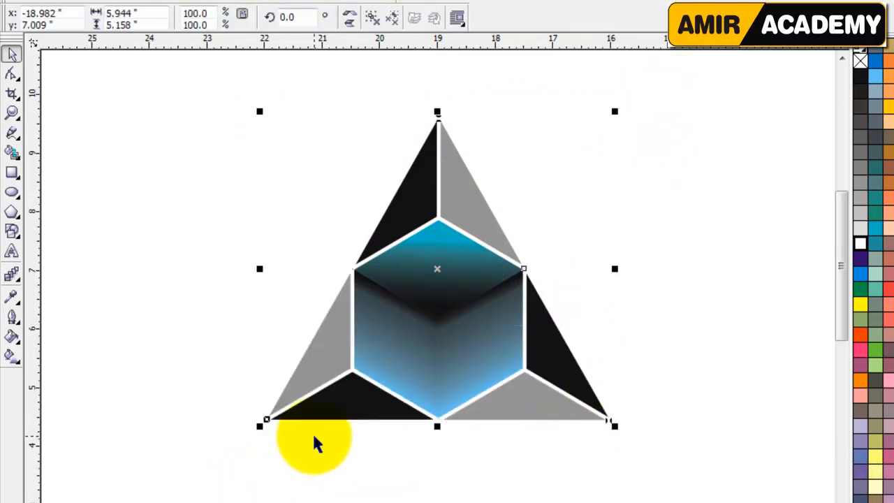
key(F3)
click(526, 349)
Draw a rectangle beside the logo and set its size to 4.2 by 2.4 inches
key(z)
drag(365, 114, 684, 394)
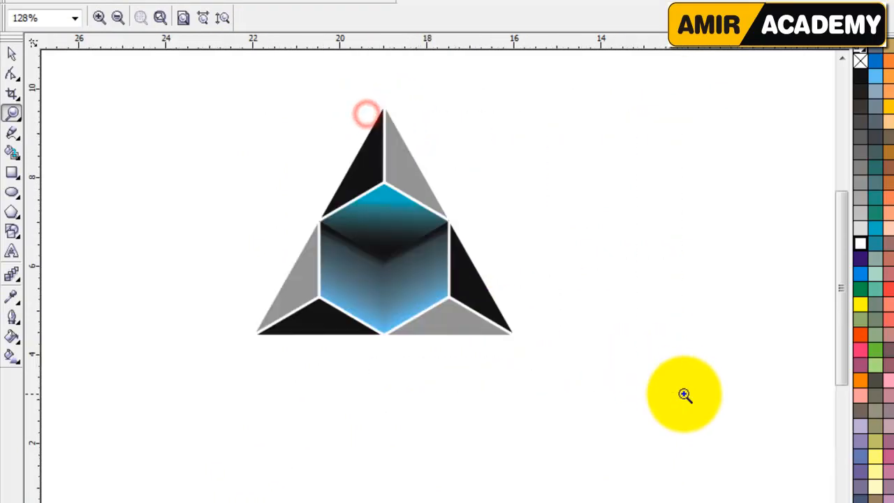
click(14, 56)
click(12, 172)
drag(478, 147, 724, 289)
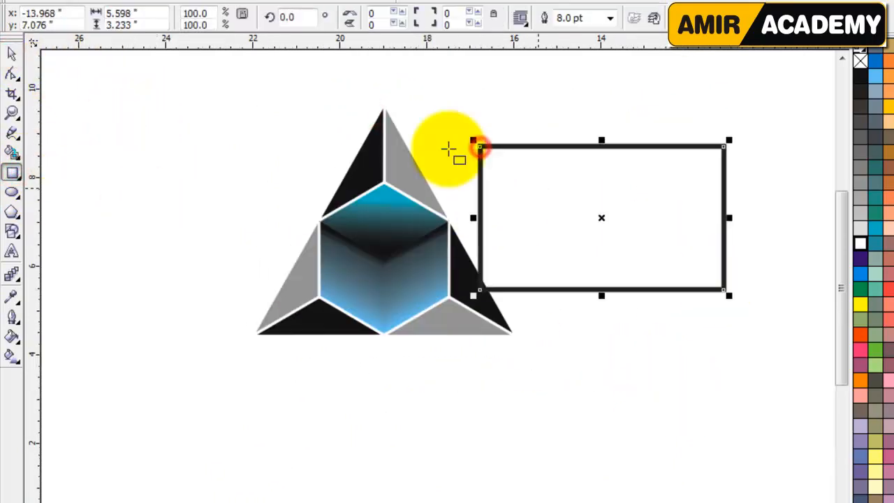
text(2.)
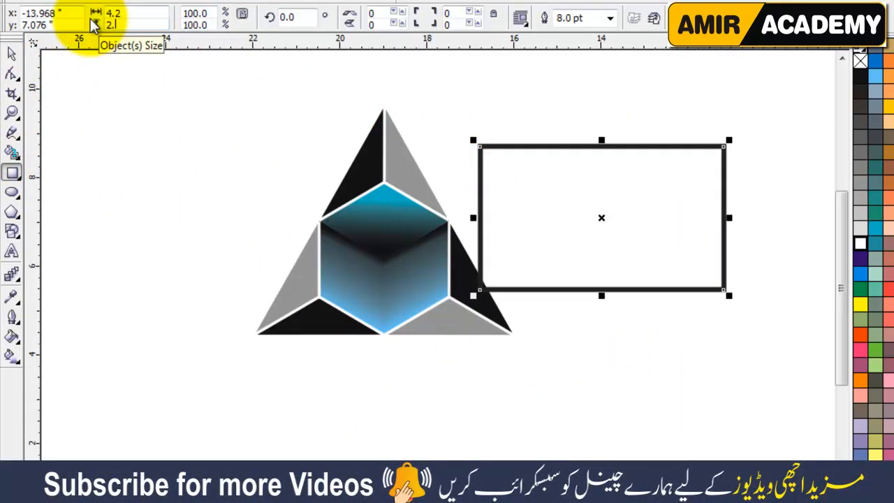
text(4)
key(Return)
Scale the logo down to about 2.01 by 1.74 inches and place it inside the left half of the rectangle
click(13, 54)
click(112, 162)
drag(166, 82, 617, 416)
drag(517, 342, 416, 310)
key(F4)
drag(124, 294, 507, 278)
key(F4)
drag(376, 162, 440, 113)
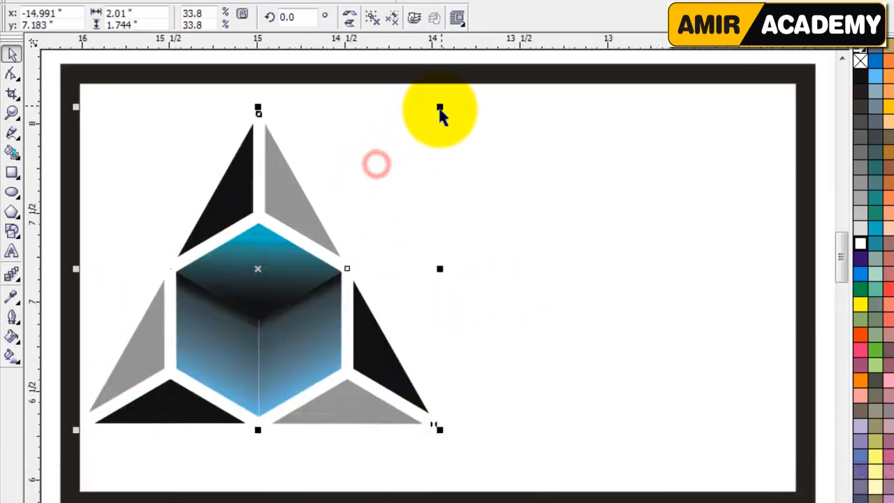
Undo the logo's scaling and placement and the rectangle's resizing
key(ctrl+z)
key(ctrl+z)
key(ctrl+z)
key(ctrl+z)
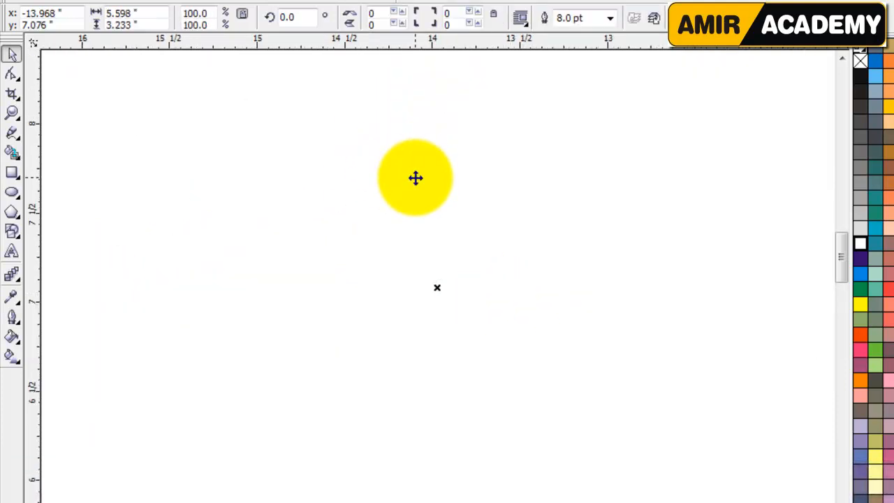
Enlarge the rectangle to about 10.76 by 6.22 inches and delete it
key(F4)
click(396, 135)
scroll(422, 180, down, 1)
click(559, 339)
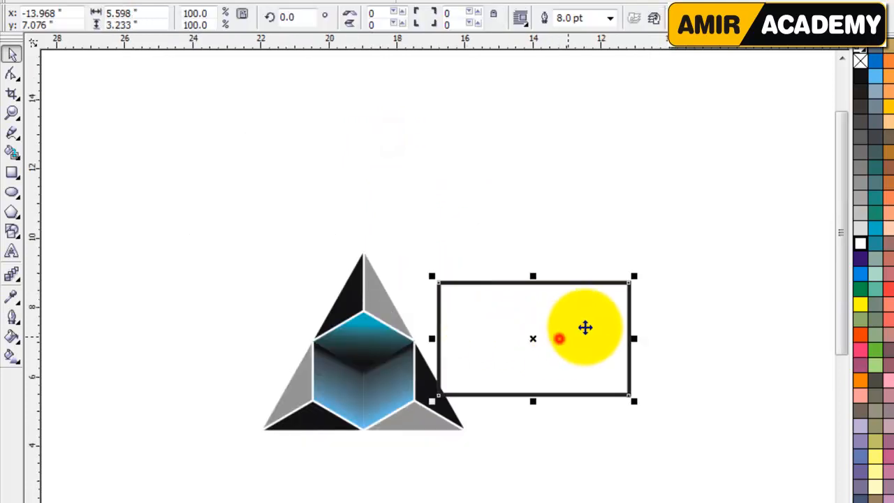
drag(634, 275, 756, 173)
drag(510, 326, 575, 325)
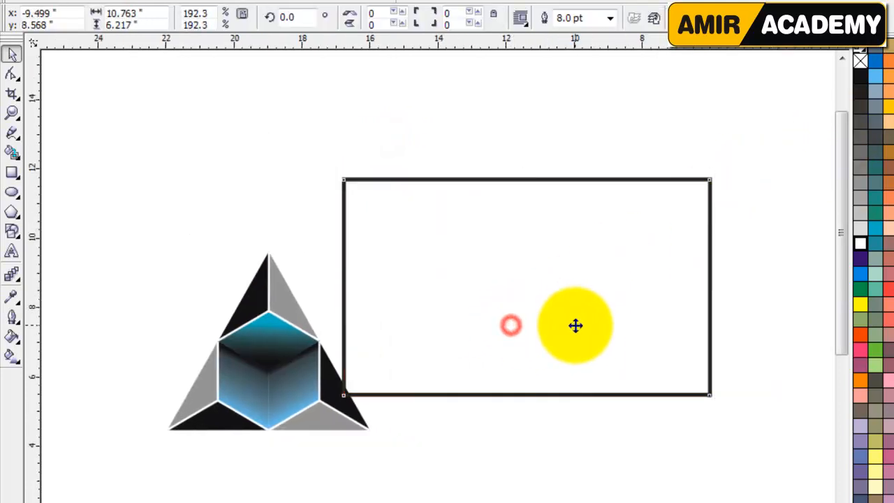
key(Delete)
Draw a square about 9.07 inches wide beside the logo and fill it with light grey
click(424, 353)
click(12, 172)
mouse_move(382, 182)
mouse_down()
mouse_move(512, 359)
mouse_move(653, 492)
mouse_up()
key(space)
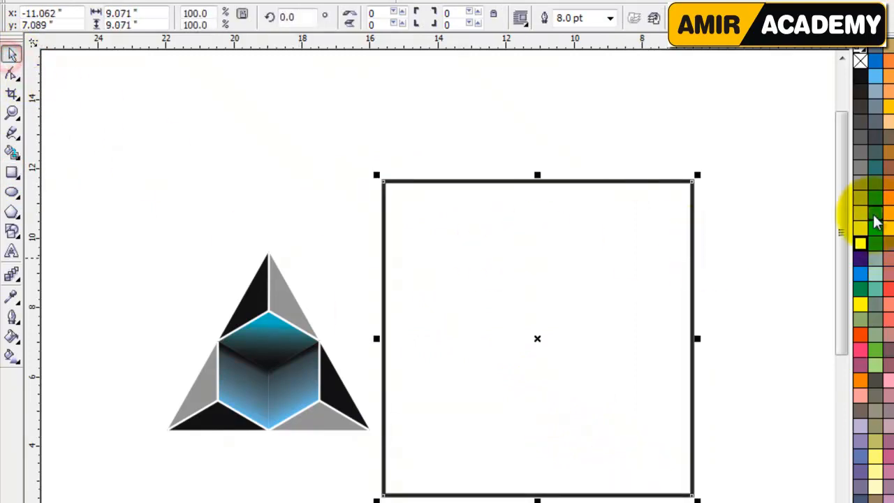
click(866, 241)
click(650, 137)
Move the logo onto the light grey square
drag(275, 340, 537, 276)
key(F4)
click(724, 233)
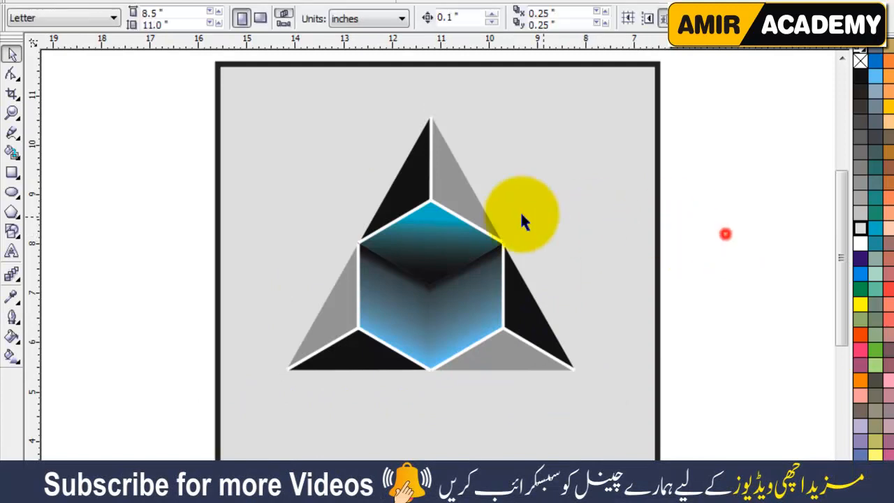
Shift the logo upward in the square and mirror a copy of it vertically below its base
drag(429, 206, 428, 165)
drag(428, 79, 445, 370)
click(76, 309)
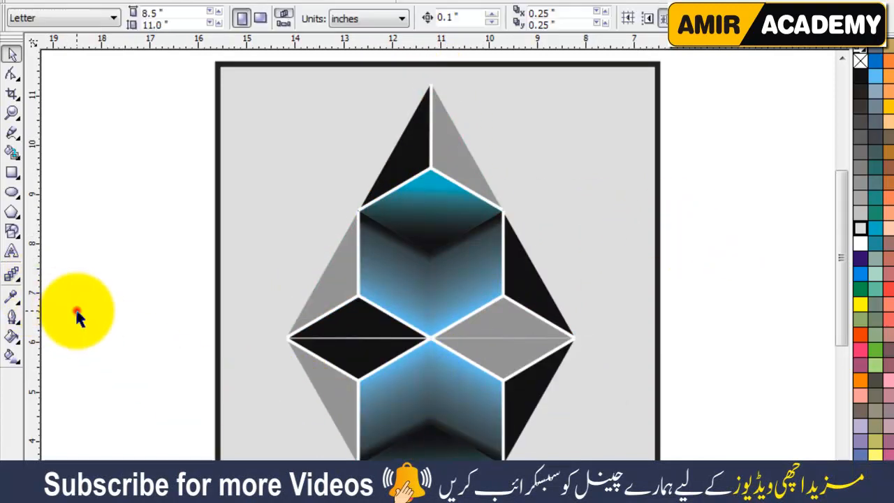
Apply a linear transparency to the mirrored copy, fading it downward into a reflection
click(342, 373)
click(19, 286)
click(152, 285)
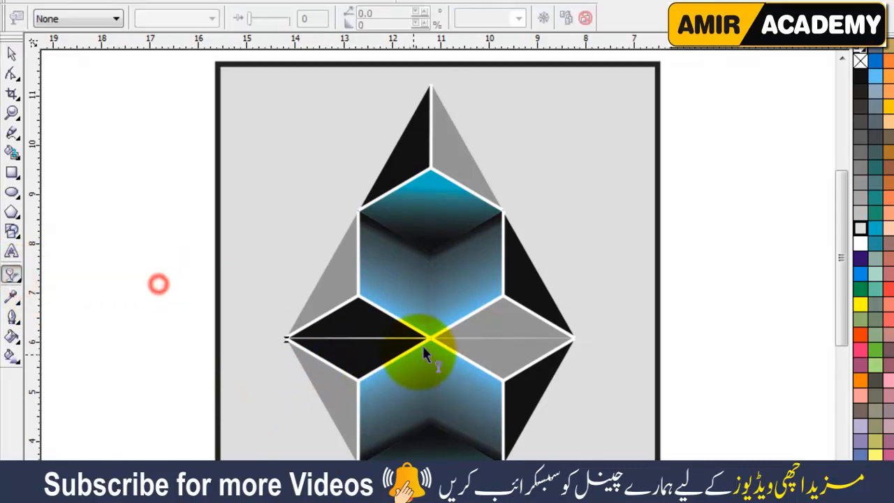
drag(423, 342, 421, 398)
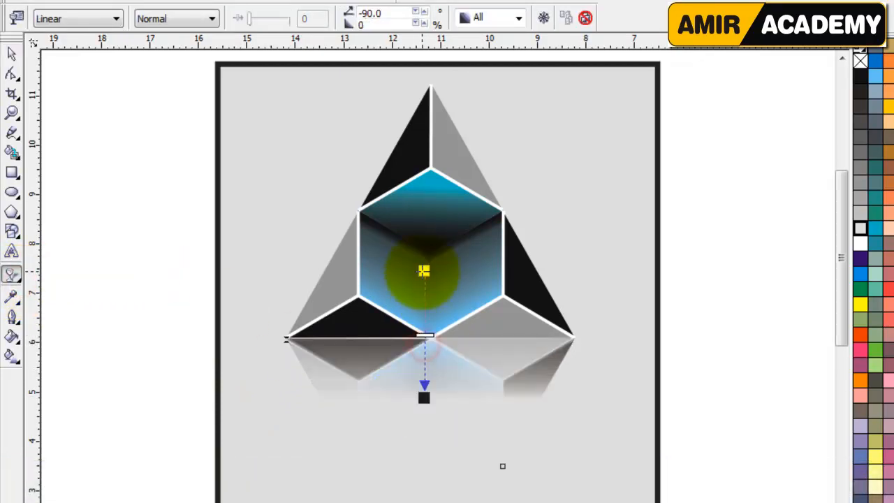
click(11, 54)
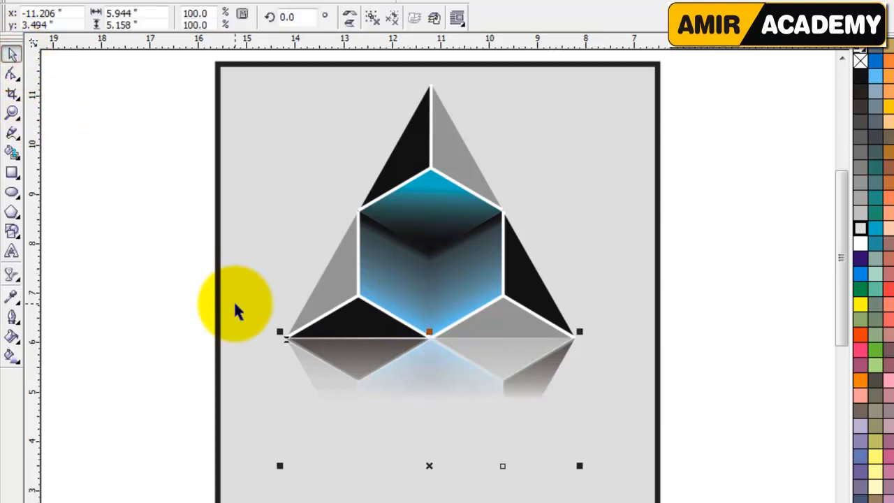
Place the faded reflection inside the light grey square with PowerClip
click(256, 2)
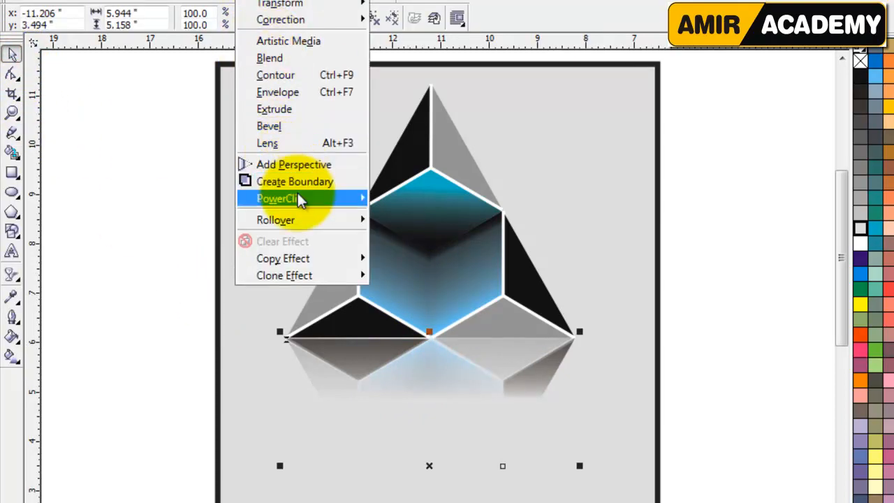
mouse_move(300, 198)
click(436, 201)
click(608, 110)
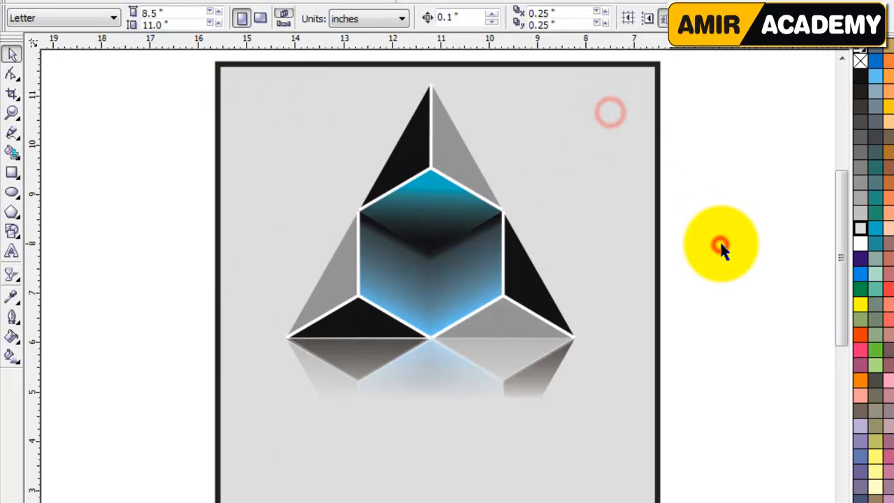
click(134, 316)
Add the text LOGESTIC beside the light grey square and make it bold
click(12, 252)
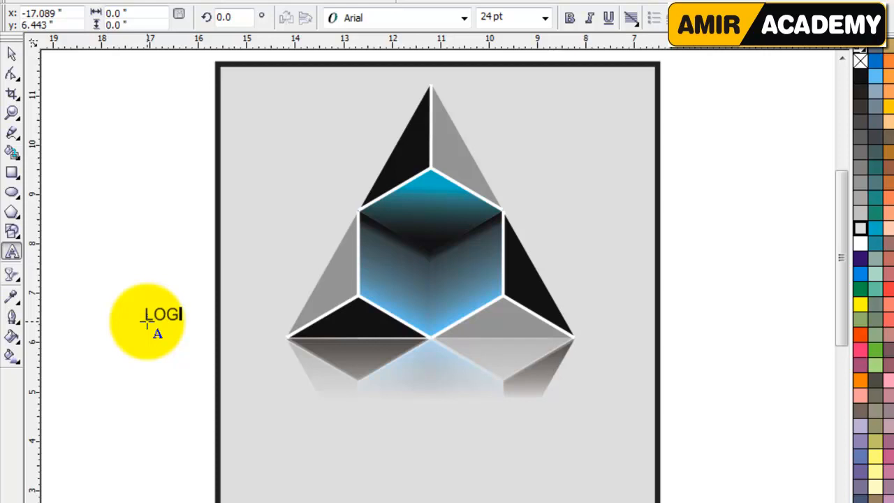
click(147, 321)
text(LOGestic)
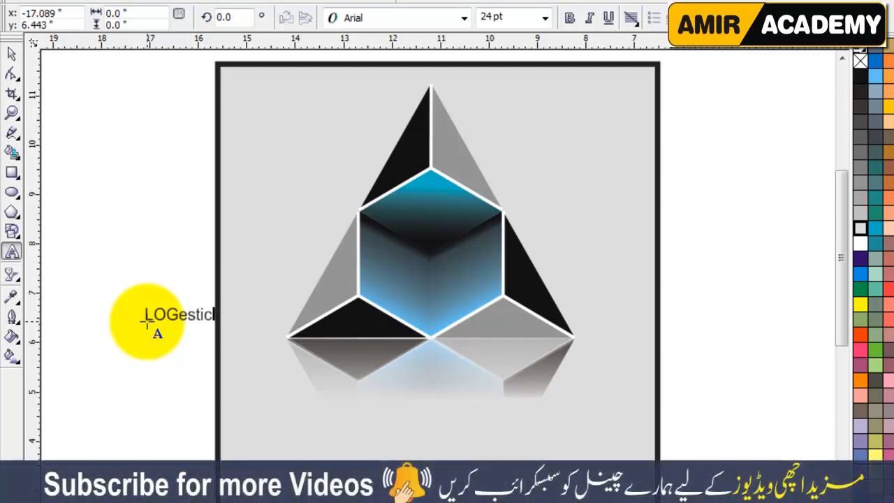
key(BackSpace)
key(BackSpace)
key(BackSpace)
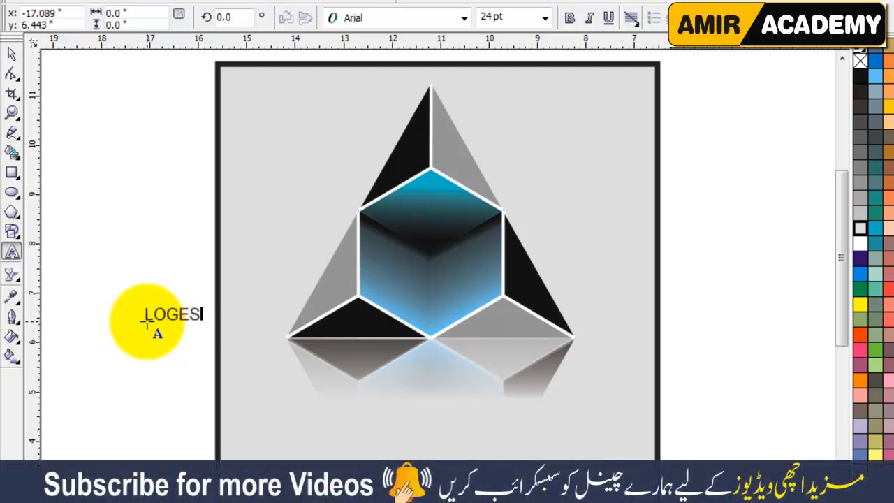
click(12, 54)
click(569, 17)
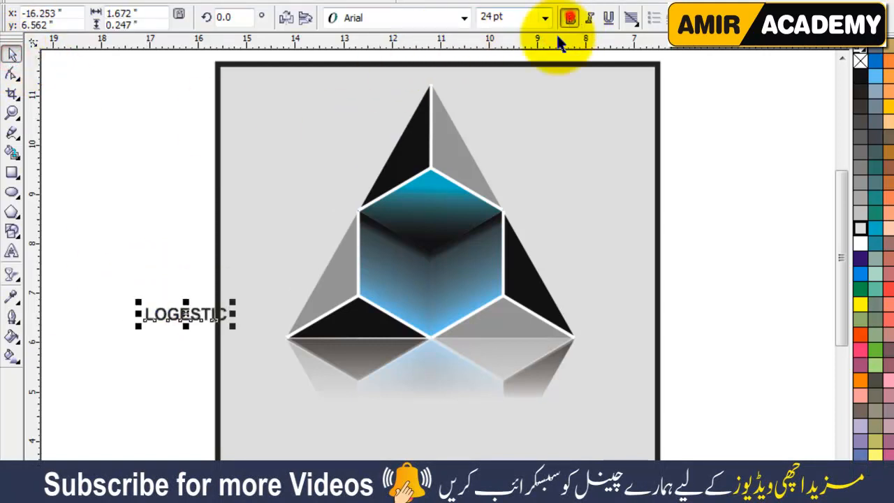
Enlarge the LOGESTIC text to about 77 pt and place it inside the square beneath the logo's reflection
drag(236, 328, 454, 421)
drag(539, 433, 566, 442)
click(760, 284)
Duplicate the LOGESTIC text directly below itself and correct the spelling of the upper line to LOGISTICS
drag(504, 411, 500, 462)
double_click(495, 458)
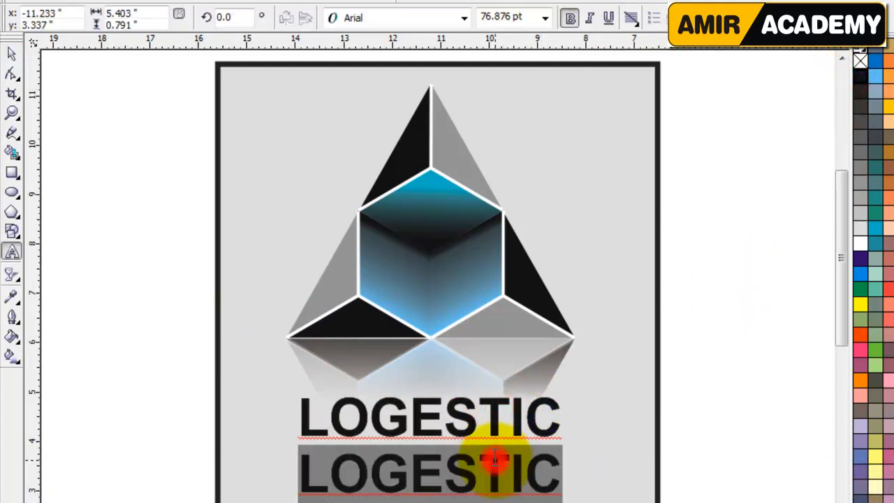
right_click(460, 412)
click(507, 481)
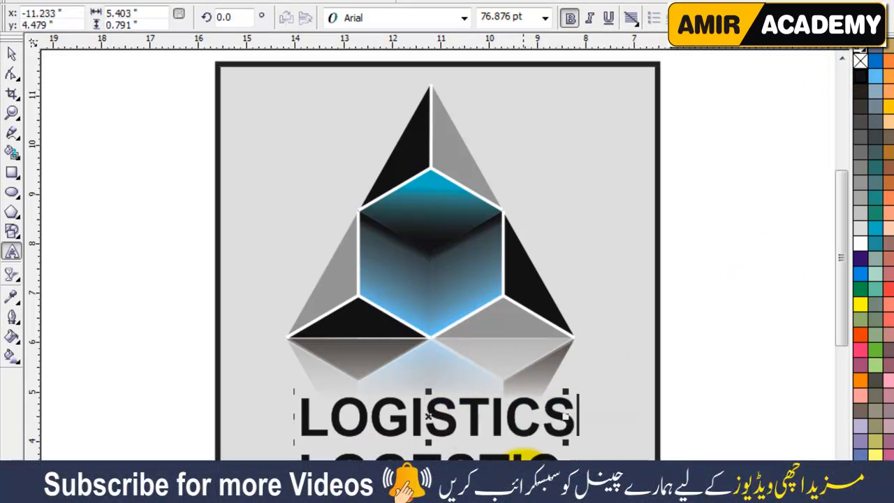
Replace the wording of the lower text copy with "Sologen Here"
double_click(513, 449)
text(S)
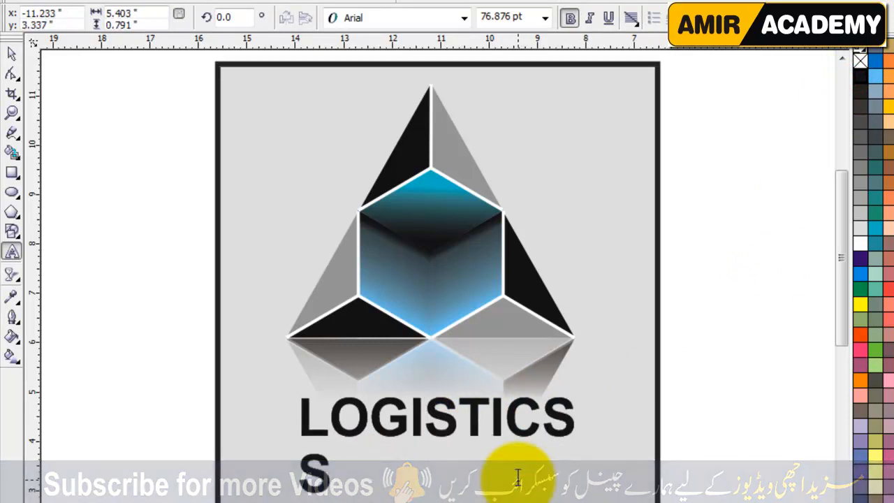
text(oo)
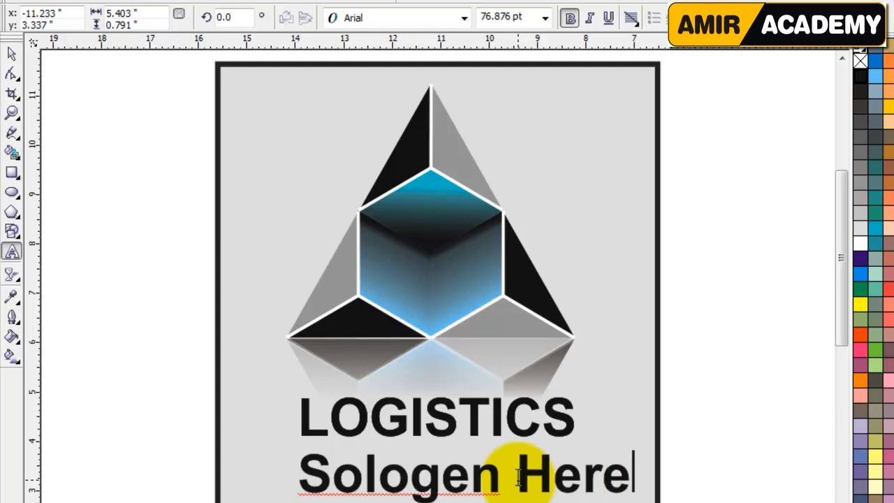
Check the spelling of the slogan line and shorten its first word so it reads "Sologn Here"
right_click(428, 476)
right_click(403, 478)
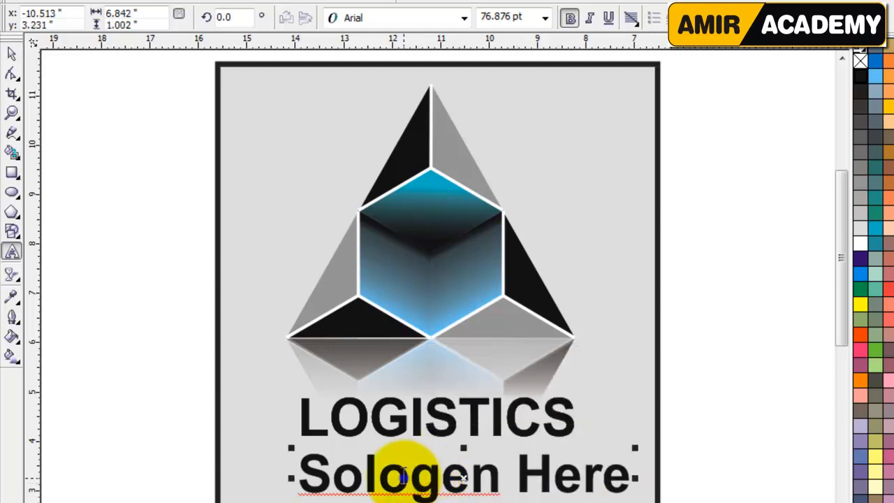
right_click(403, 477)
click(403, 478)
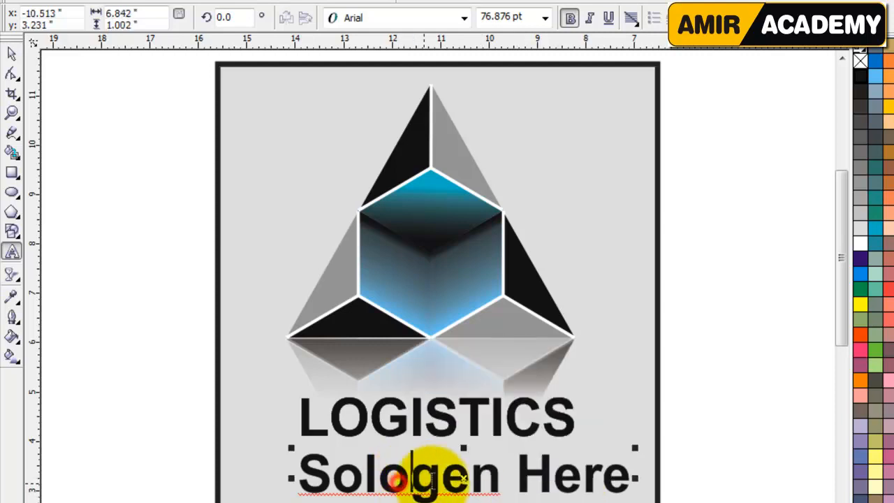
click(471, 475)
key(BackSpace)
click(11, 53)
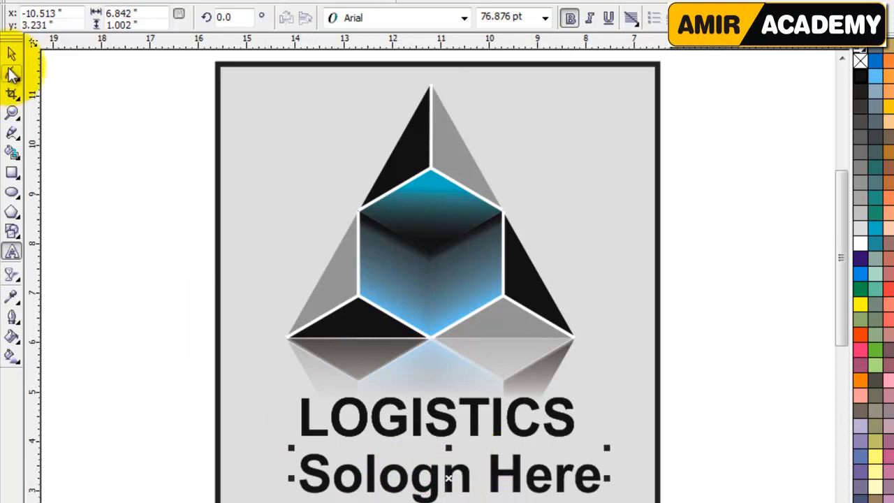
Shrink the slogan line to about 24.6 pt under the start of LOGISTICS and fill it with bright blue
drag(608, 491, 342, 453)
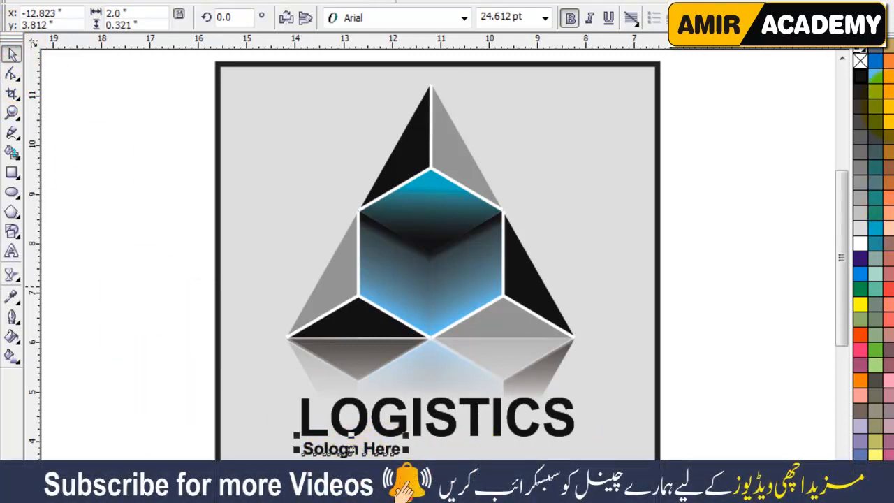
click(859, 243)
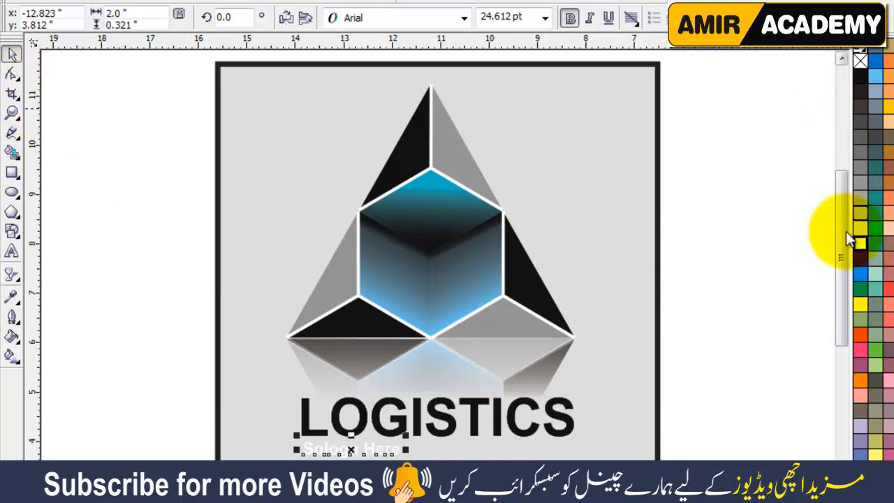
click(859, 274)
Widen the slogan's letter spacing so the line spans the full width of LOGISTICS, and deselect it
click(11, 73)
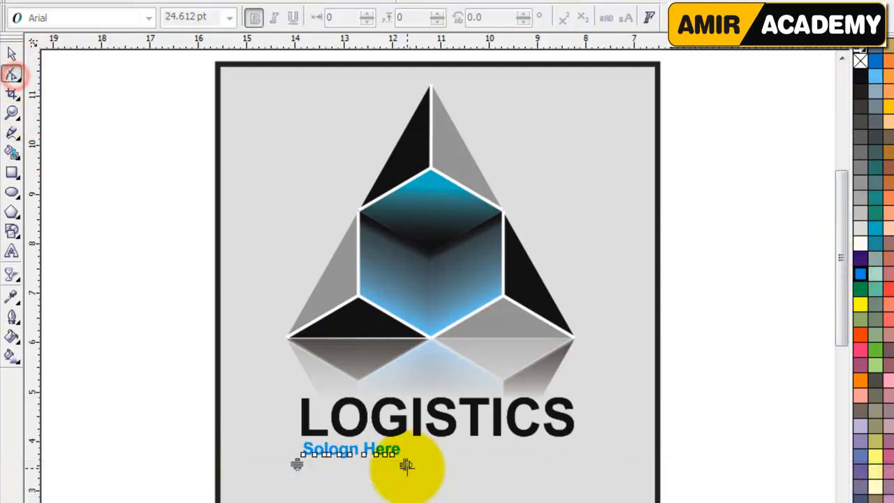
drag(407, 466, 598, 479)
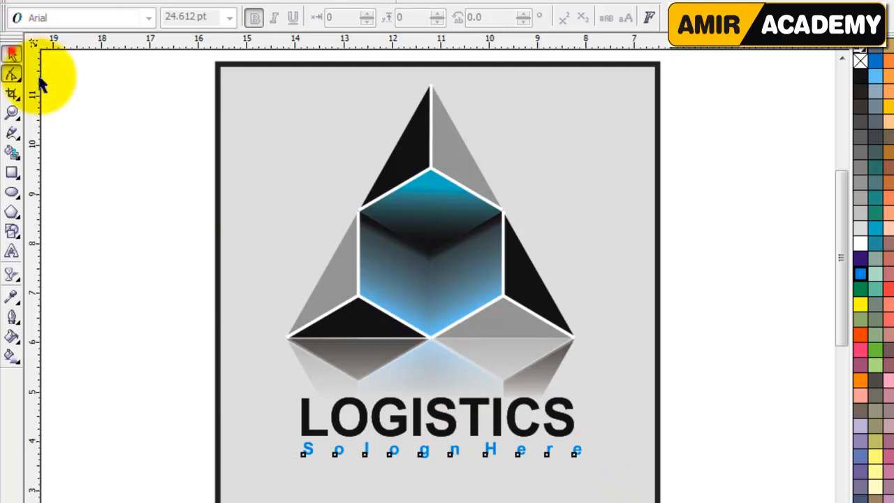
click(11, 53)
click(771, 390)
click(757, 344)
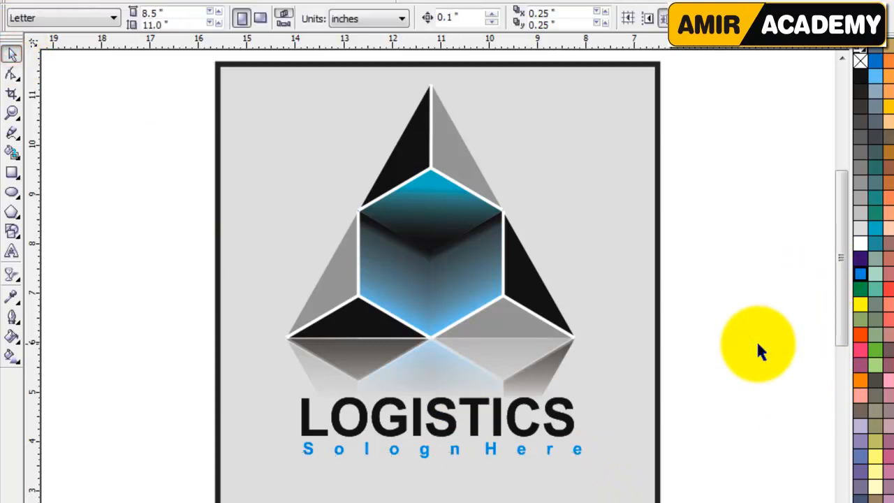